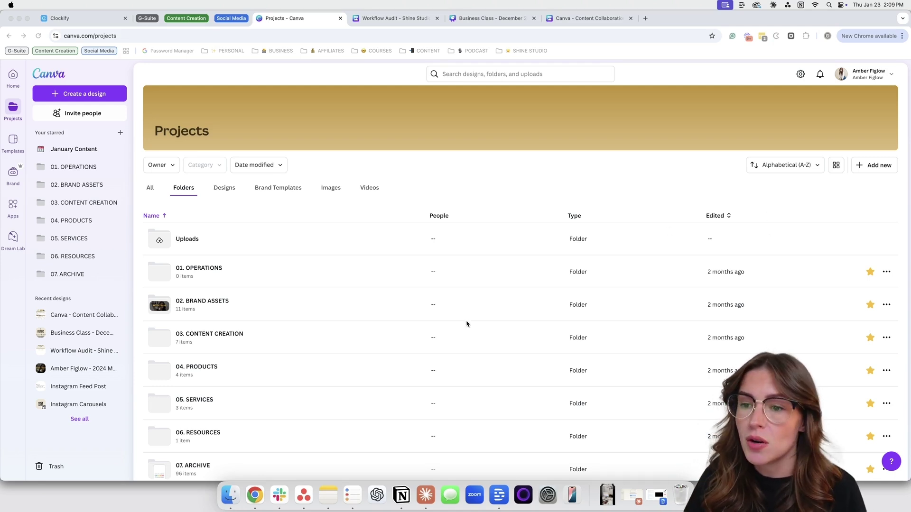
Open the Workflow Audit - Shine Studio - Q4 2024 doc and scroll down to its Option Two/Three comparison tables
click(201, 405)
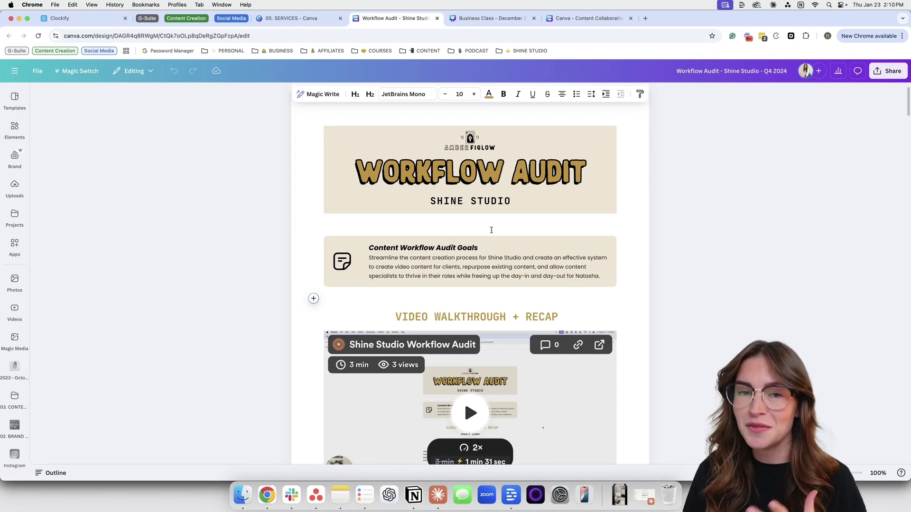
scroll(492, 232, down, 1)
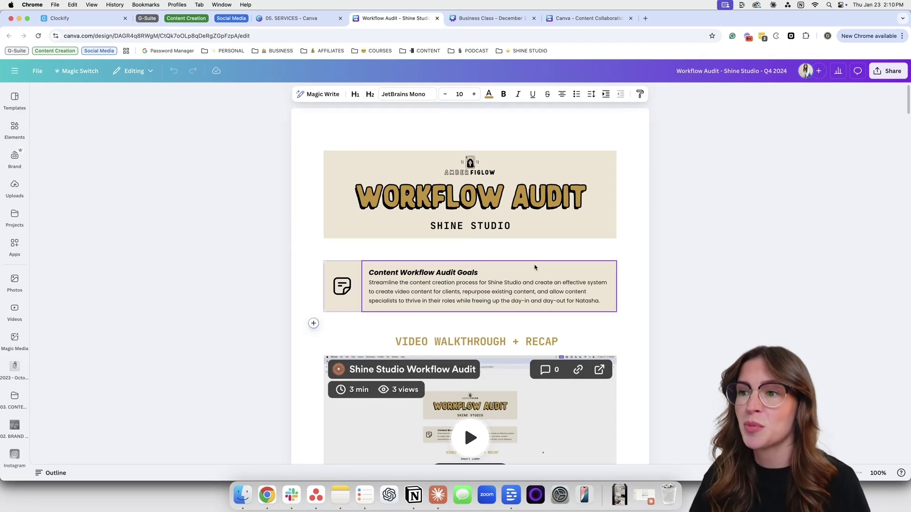
scroll(533, 265, down, 1)
scroll(569, 294, down, 5)
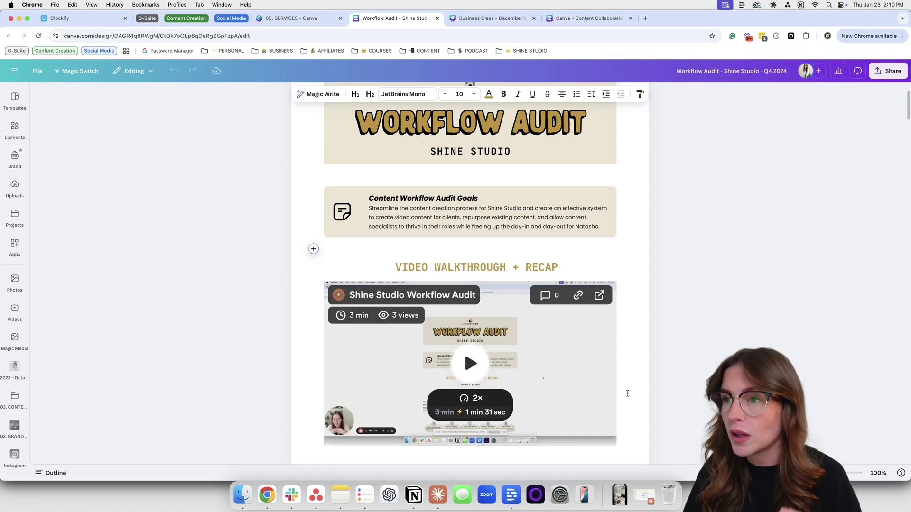
scroll(628, 392, down, 1)
scroll(629, 392, down, 1)
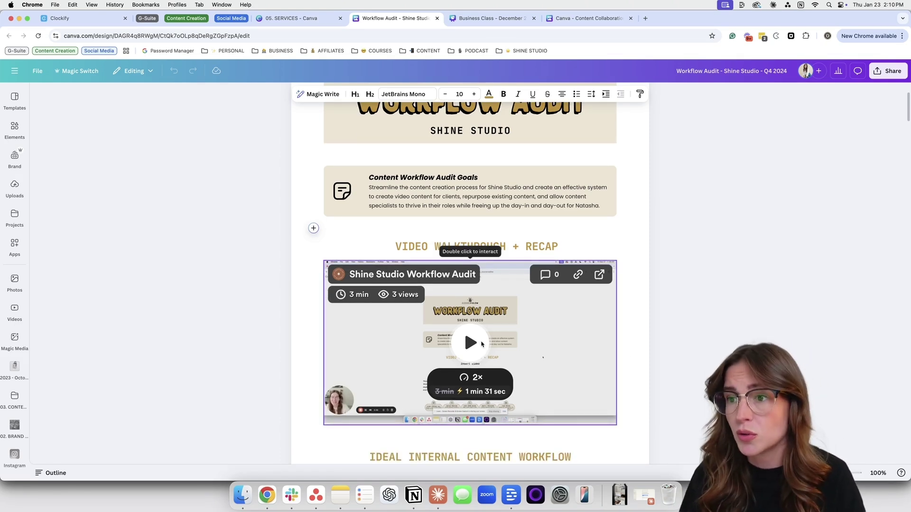
scroll(481, 343, down, 5)
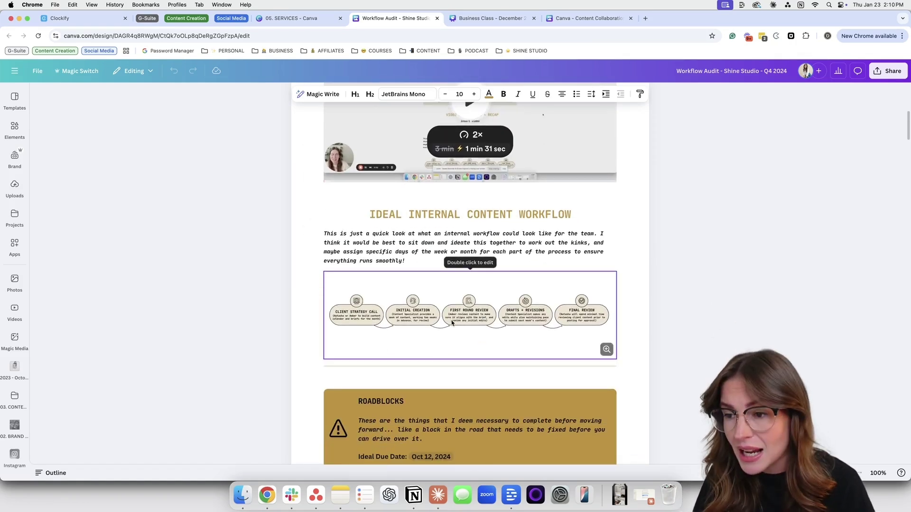
scroll(453, 321, down, 3)
scroll(340, 362, down, 15)
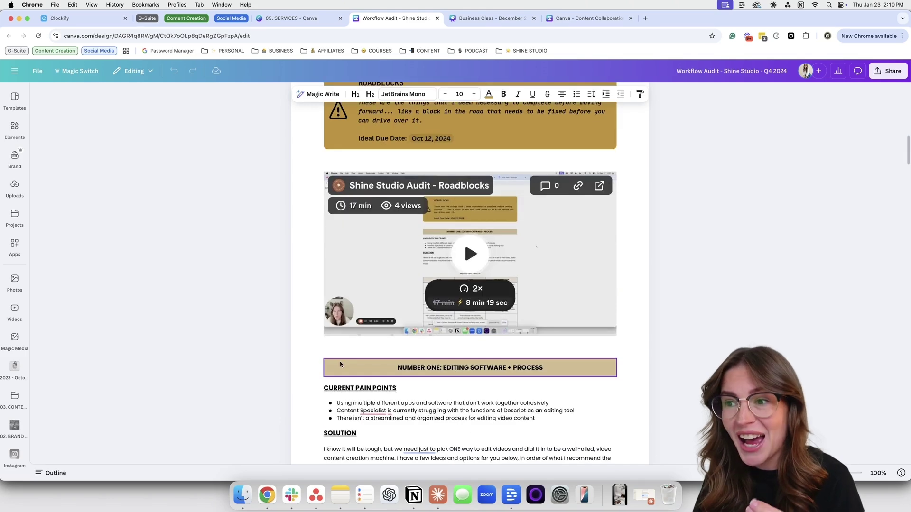
scroll(435, 242, down, 8)
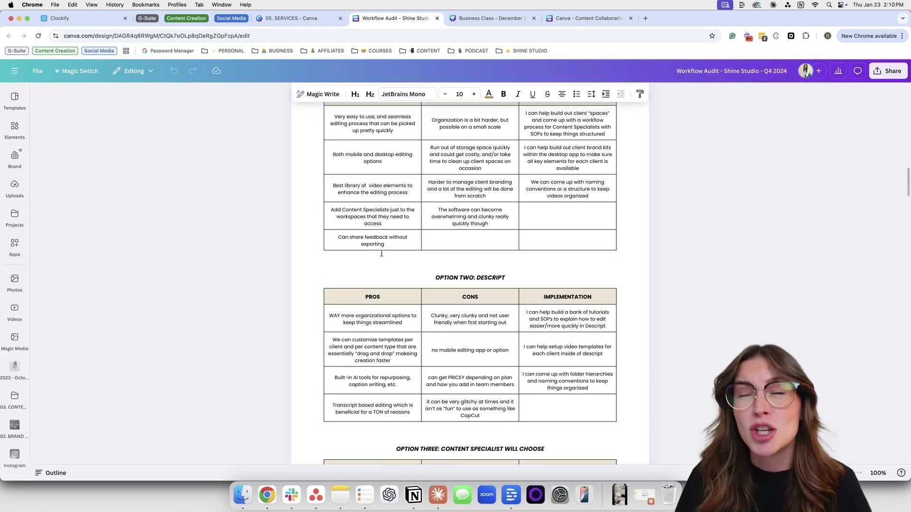
scroll(381, 252, down, 8)
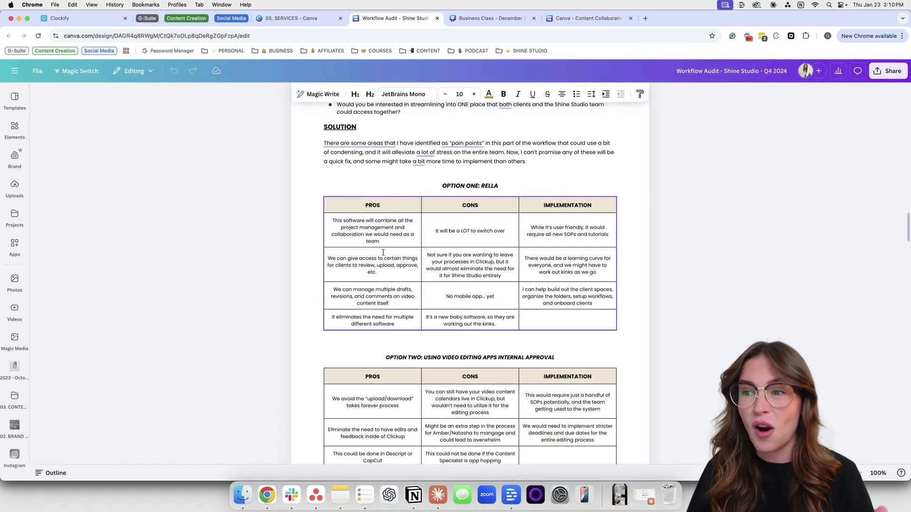
Open the audit doc's public view link in a new tab
click(878, 76)
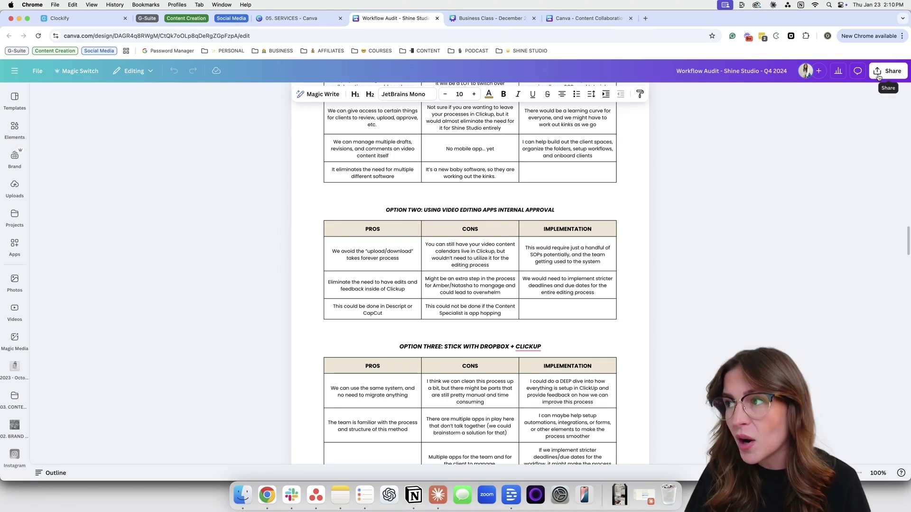
click(802, 238)
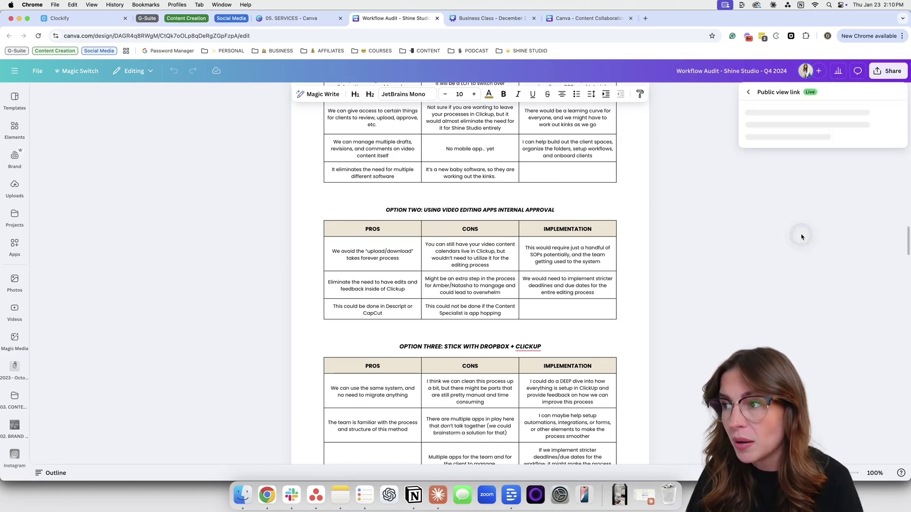
click(803, 197)
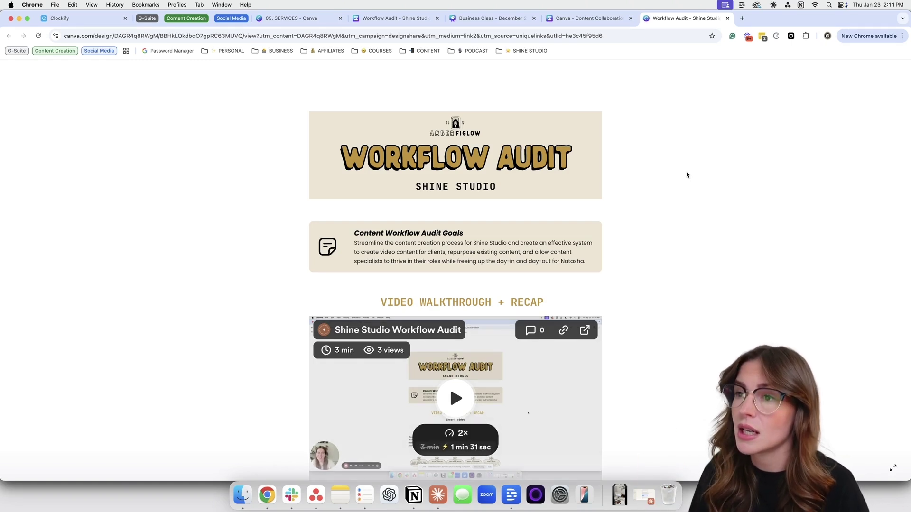
Scroll the public page down to the Option Three table comparing Rella, video-app approval and Dropbox + ClickUp
scroll(689, 186, down, 3)
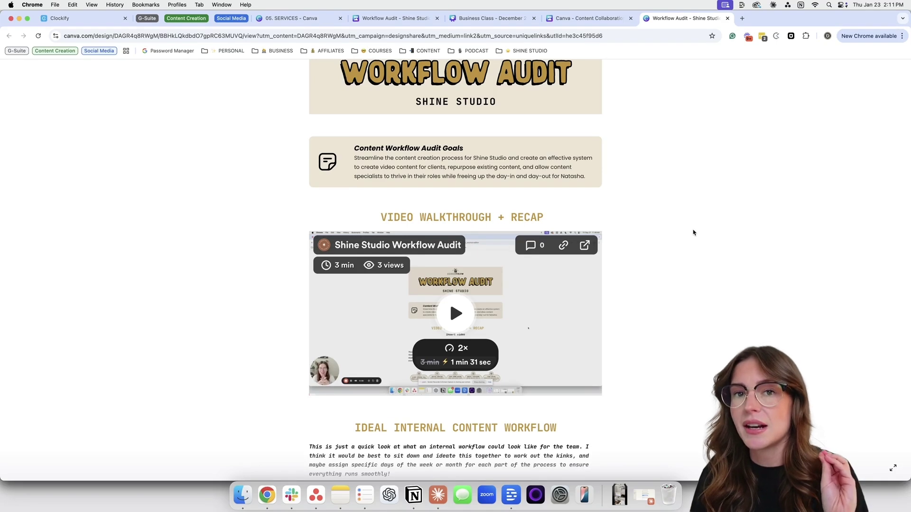
scroll(693, 233, down, 8)
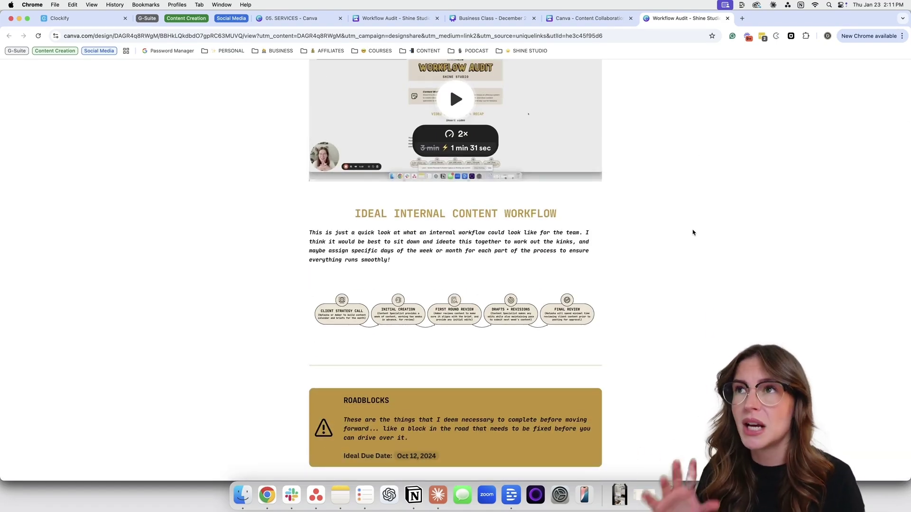
scroll(693, 232, down, 14)
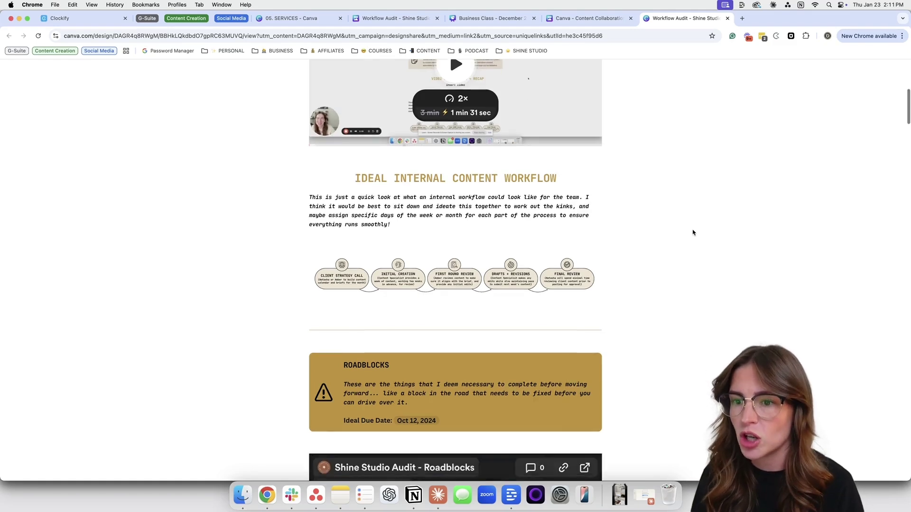
scroll(692, 232, down, 12)
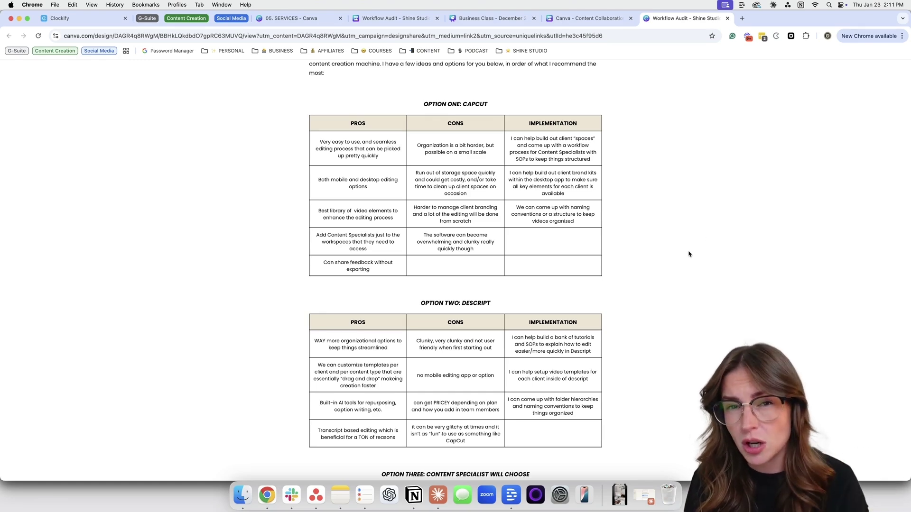
scroll(689, 254, down, 20)
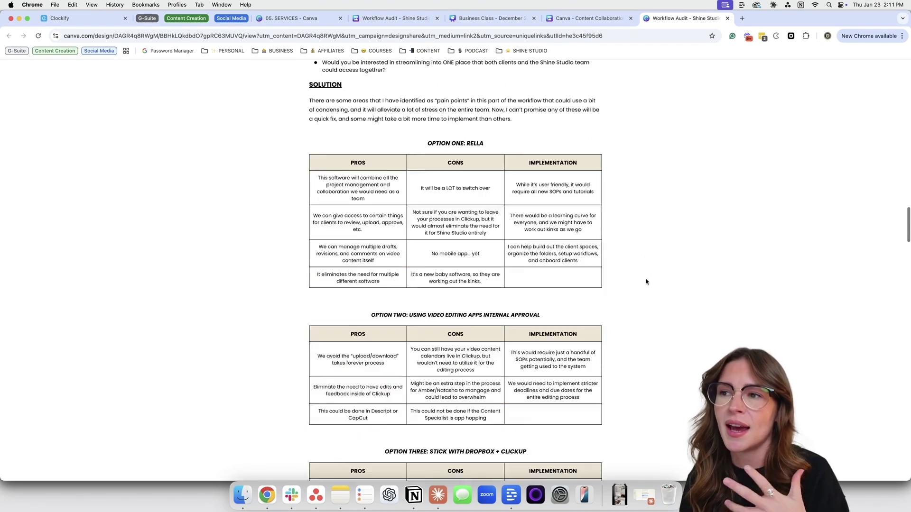
scroll(646, 282, down, 5)
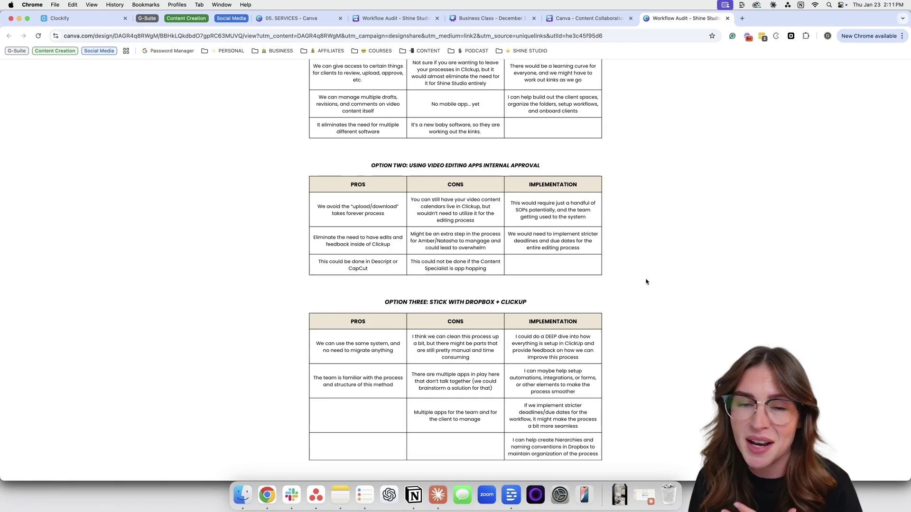
Close the public view and scroll through the Business Class - December 2024 - Content Systems slide grid
key(super+w)
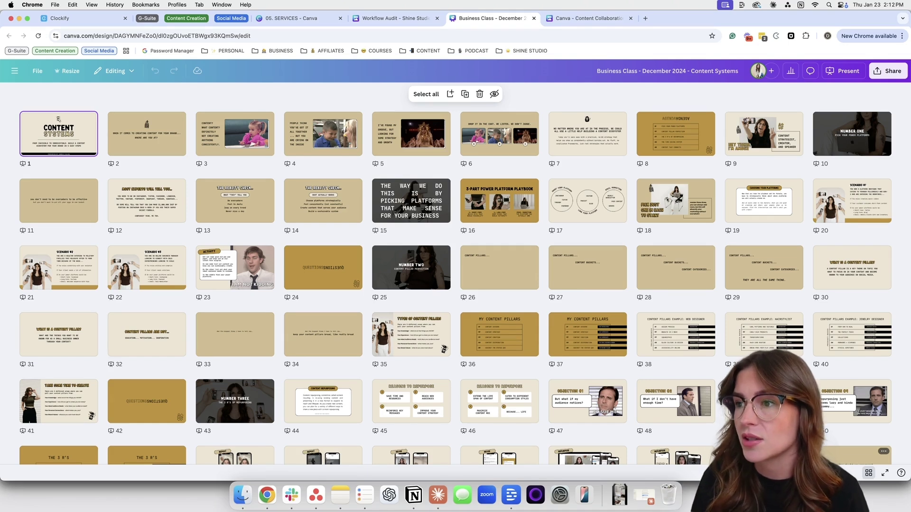
scroll(525, 334, down, 2)
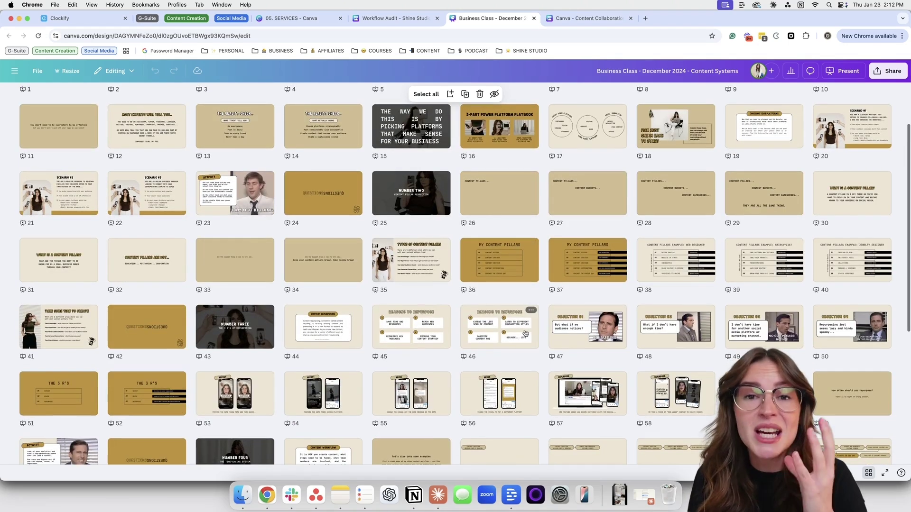
scroll(525, 334, down, 3)
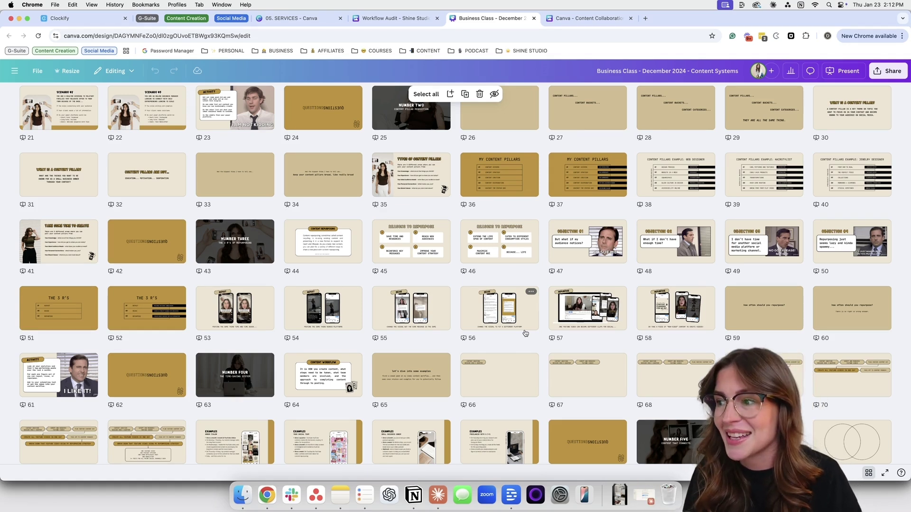
scroll(526, 334, down, 5)
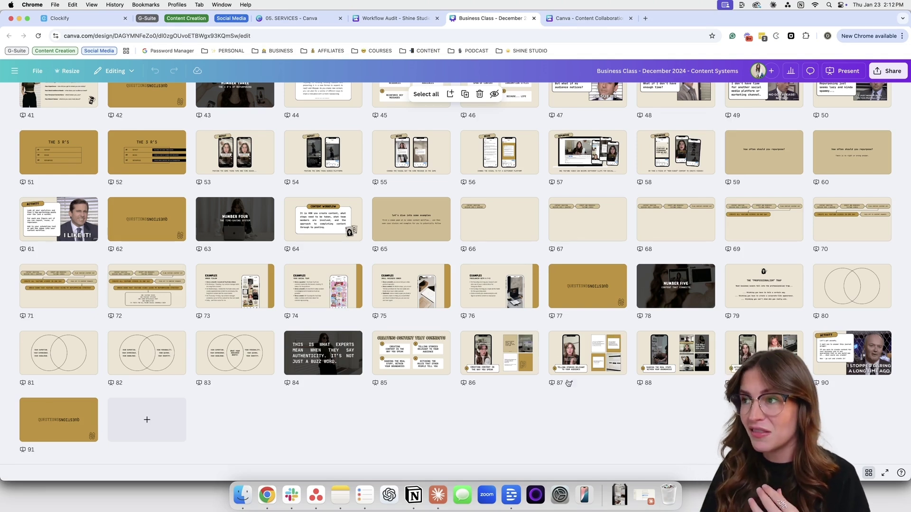
scroll(579, 337, up, 10)
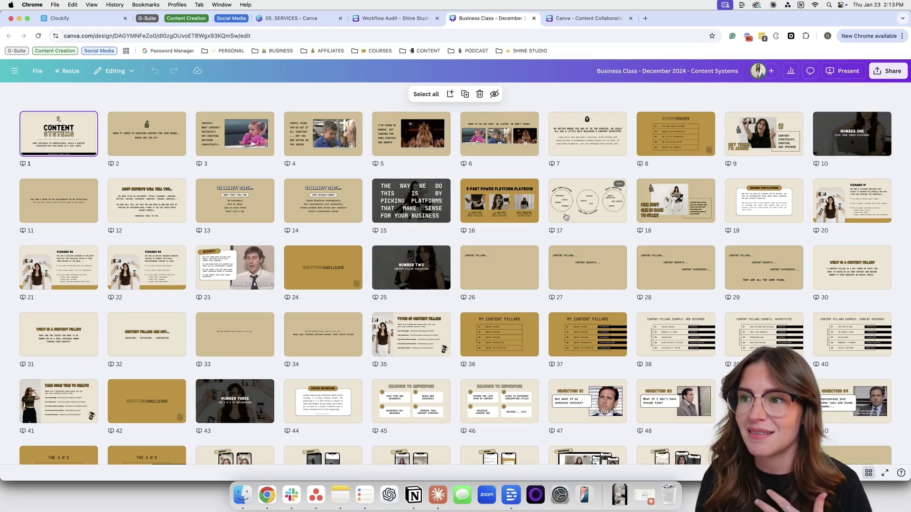
key(ctrl+Tab)
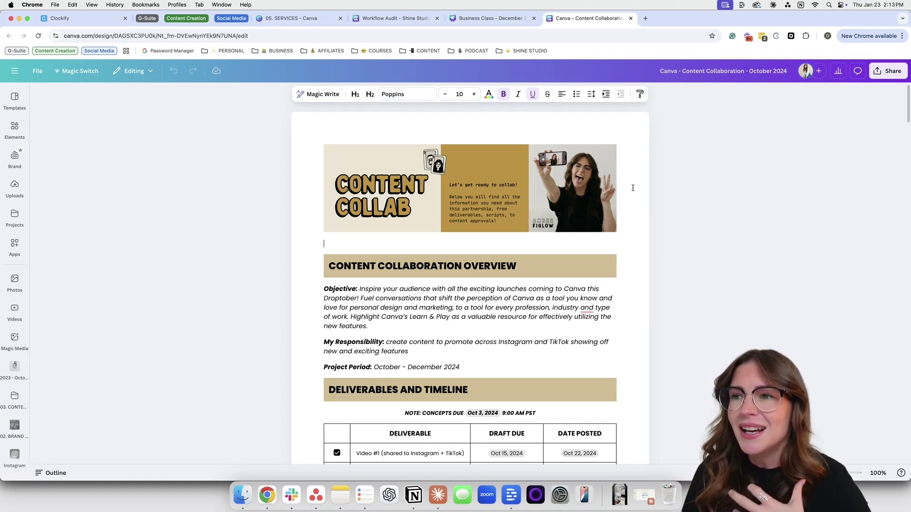
scroll(633, 188, down, 1)
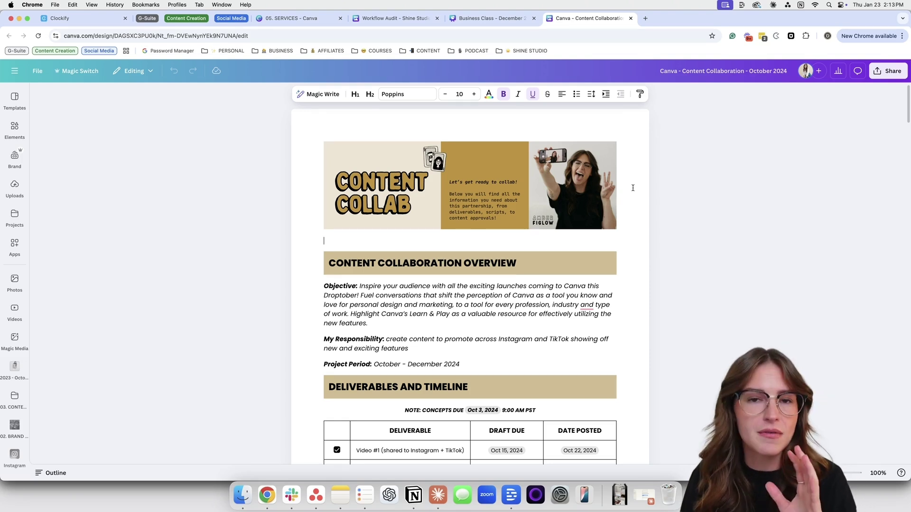
scroll(645, 228, down, 2)
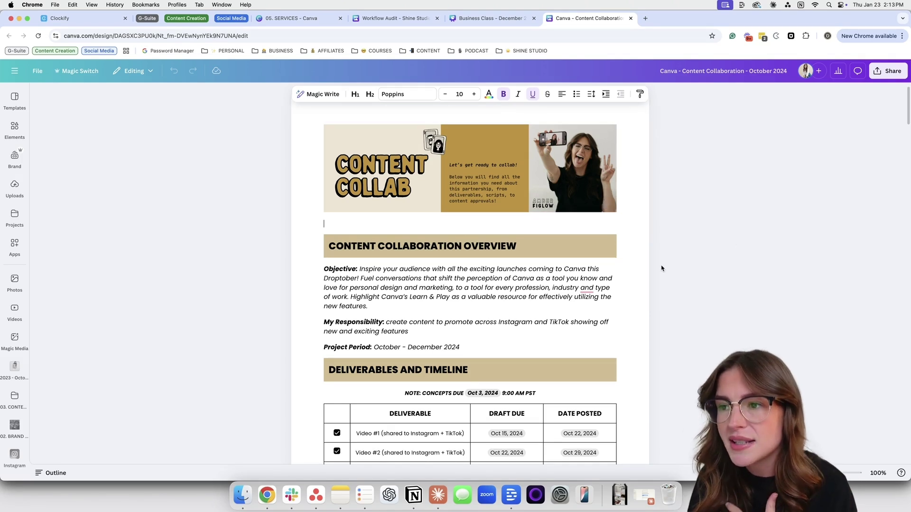
scroll(662, 269, down, 1)
scroll(662, 269, down, 5)
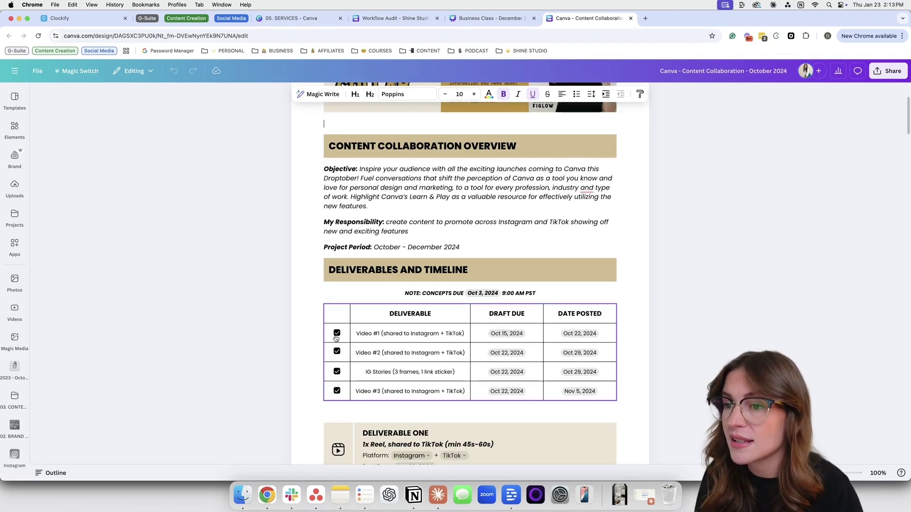
scroll(351, 374, down, 10)
scroll(423, 336, down, 10)
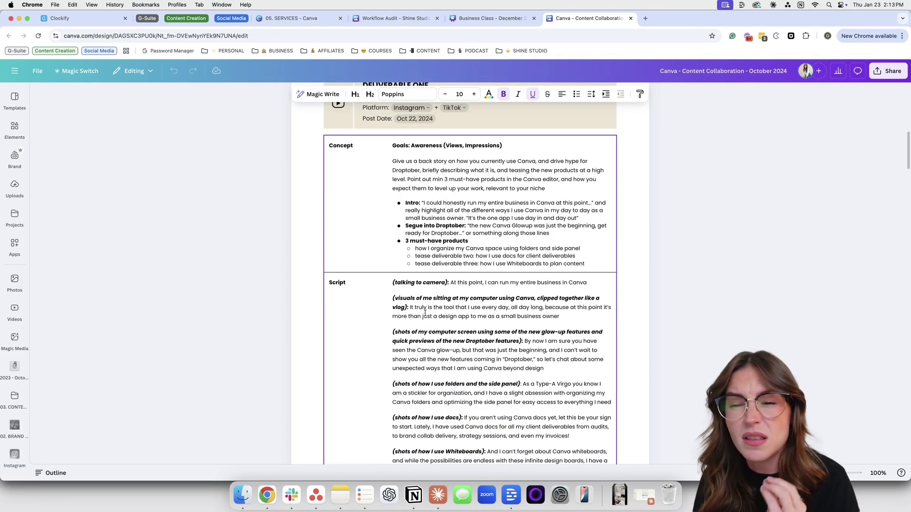
scroll(424, 364, down, 15)
scroll(405, 342, down, 15)
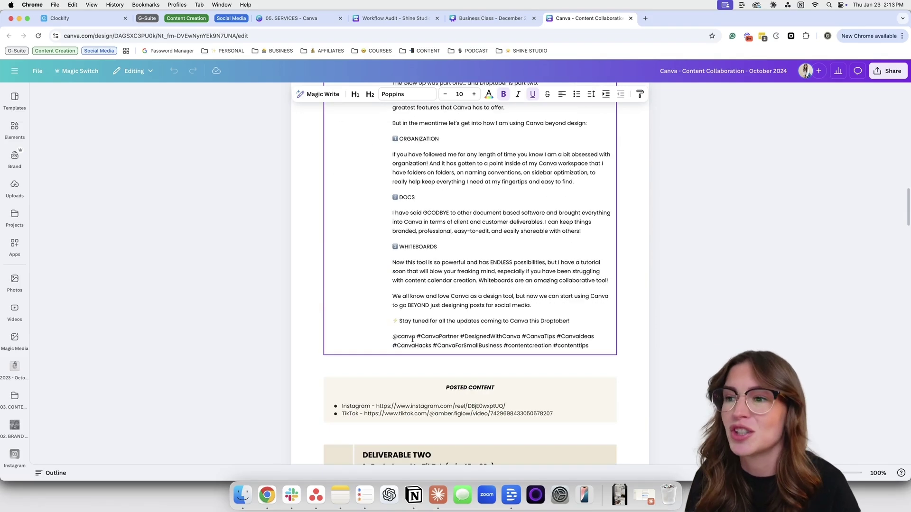
scroll(410, 342, down, 15)
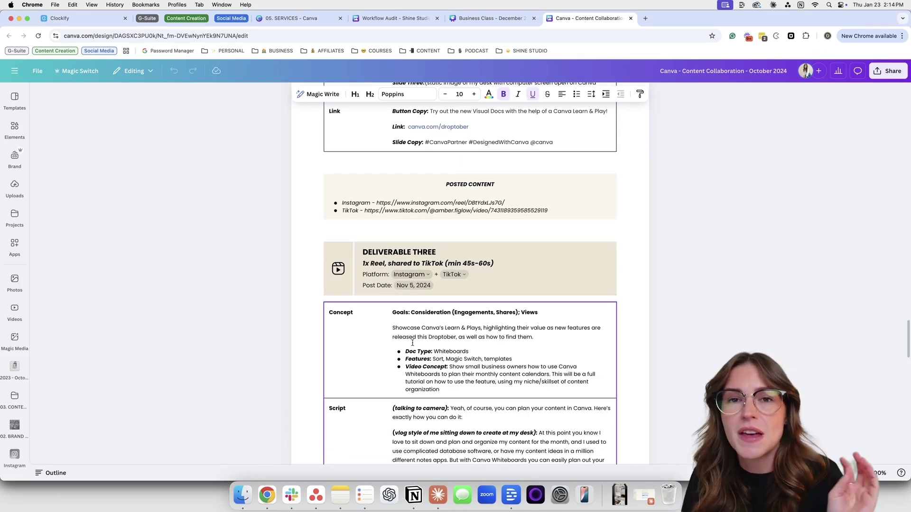
scroll(412, 342, down, 3)
scroll(420, 341, down, 6)
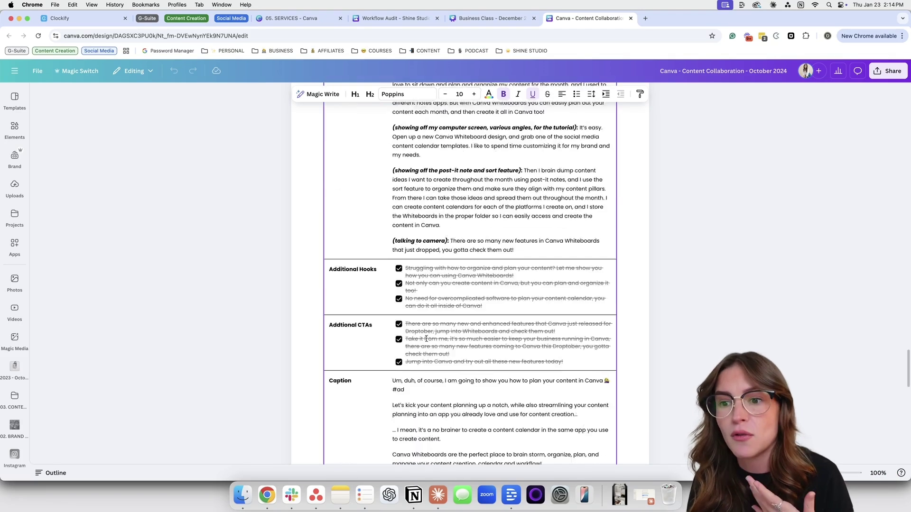
scroll(426, 339, down, 1)
scroll(231, 346, down, 8)
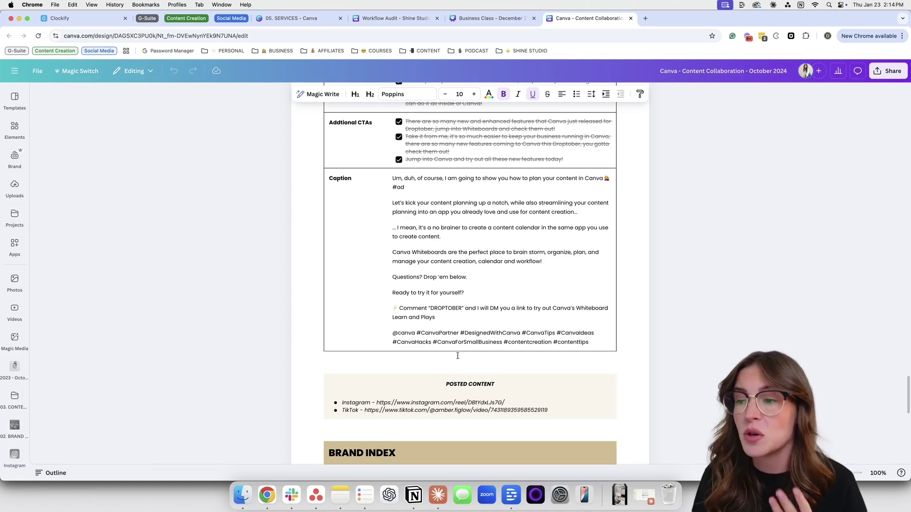
scroll(458, 356, down, 4)
scroll(458, 357, up, 9)
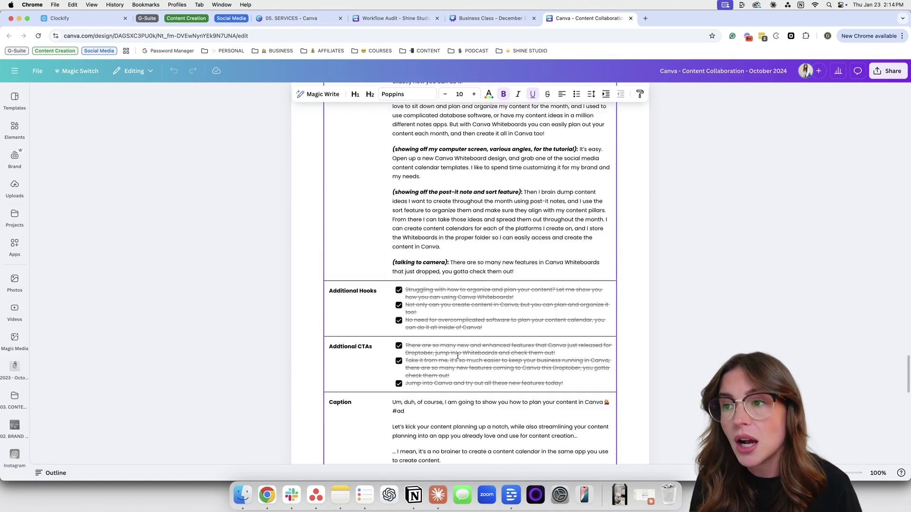
scroll(458, 356, down, 10)
scroll(458, 355, up, 9)
scroll(458, 356, down, 7)
scroll(458, 356, up, 1)
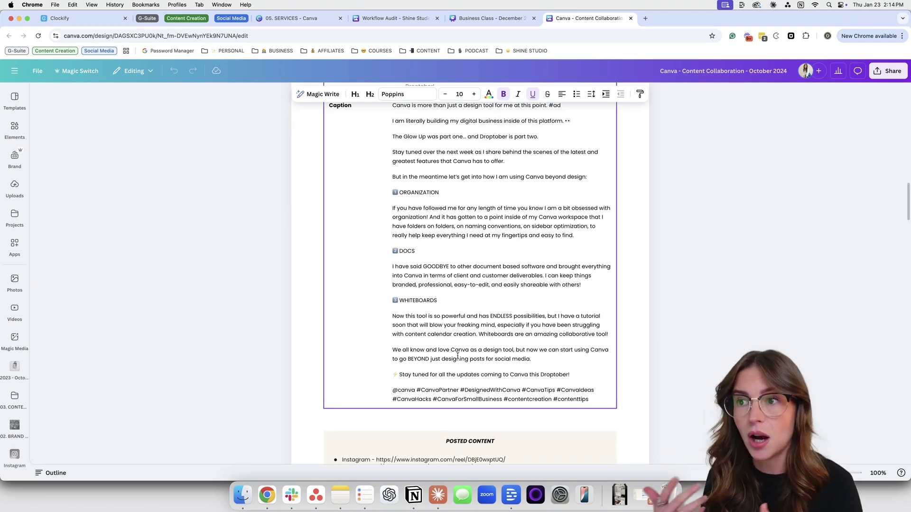
scroll(458, 356, down, 2)
scroll(457, 356, down, 2)
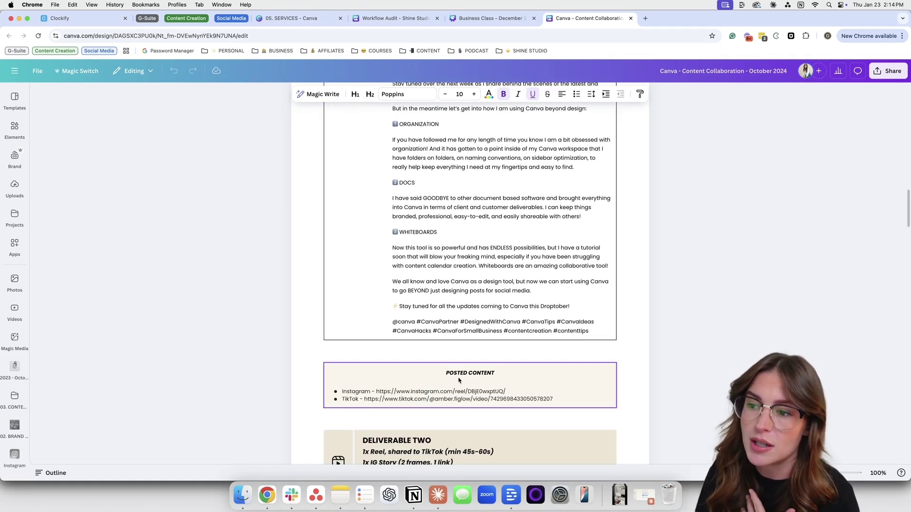
Select the Posted Content table, its POSTED CONTENT heading and the TikTok link line, then scroll back up
click(475, 375)
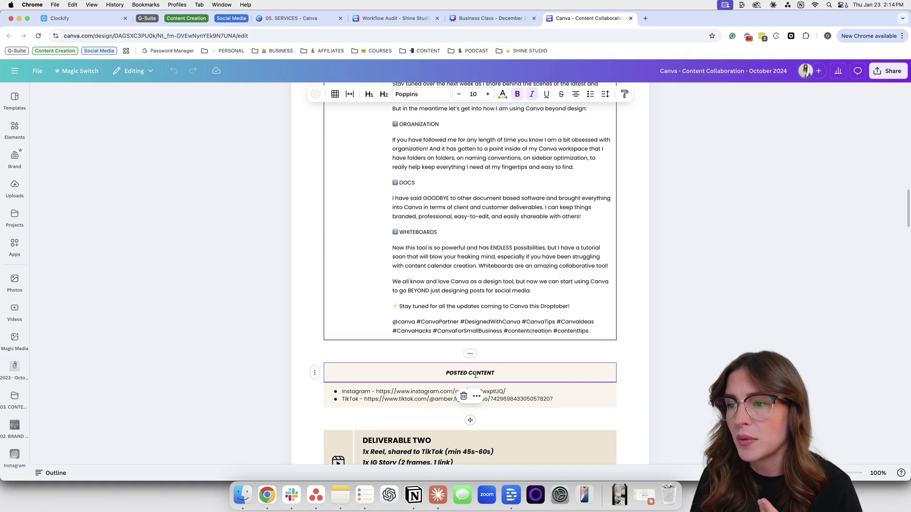
triple_click(468, 374)
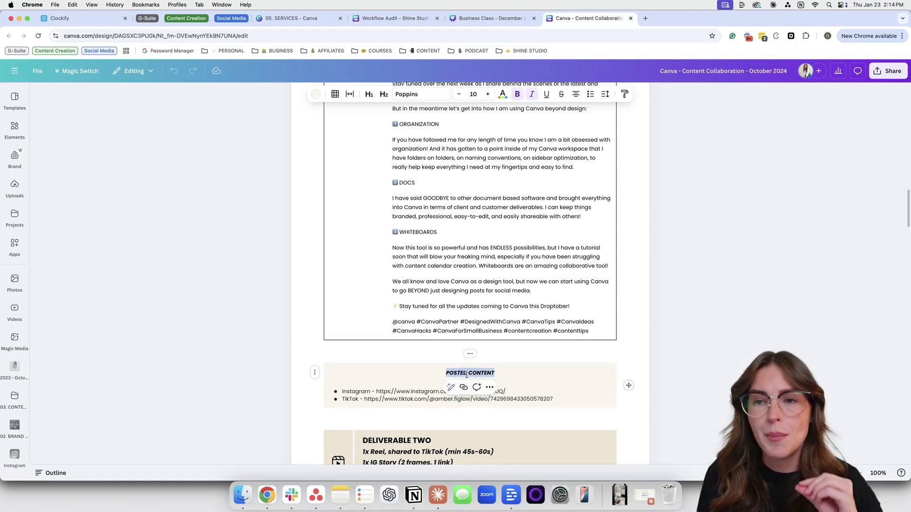
triple_click(373, 395)
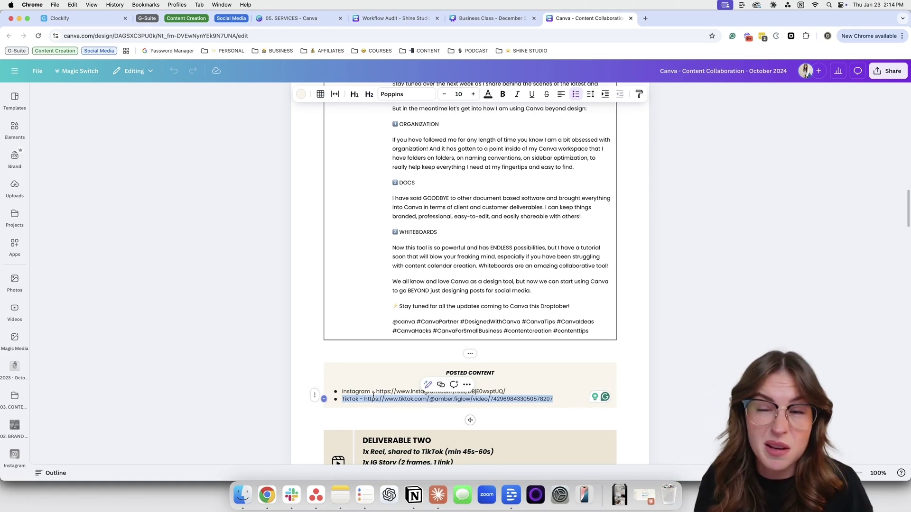
scroll(374, 395, up, 10)
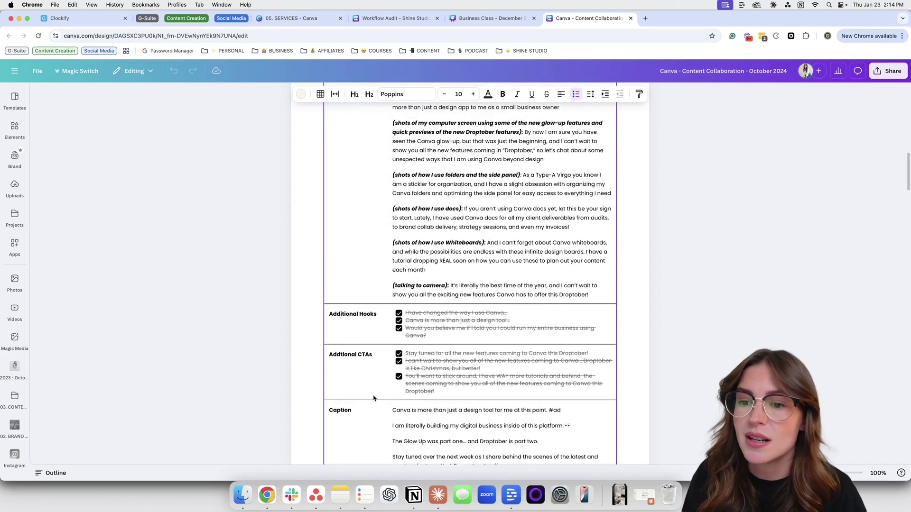
scroll(373, 399, up, 4)
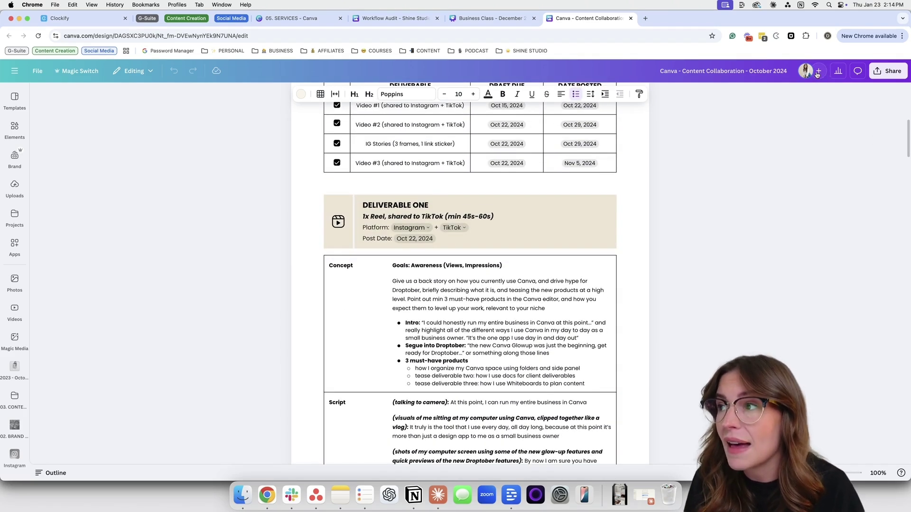
scroll(561, 222, down, 1)
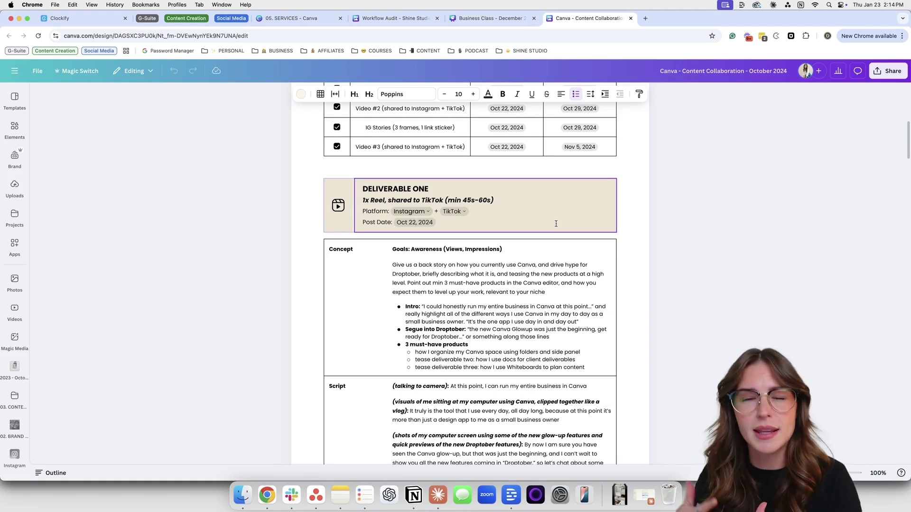
scroll(557, 223, up, 10)
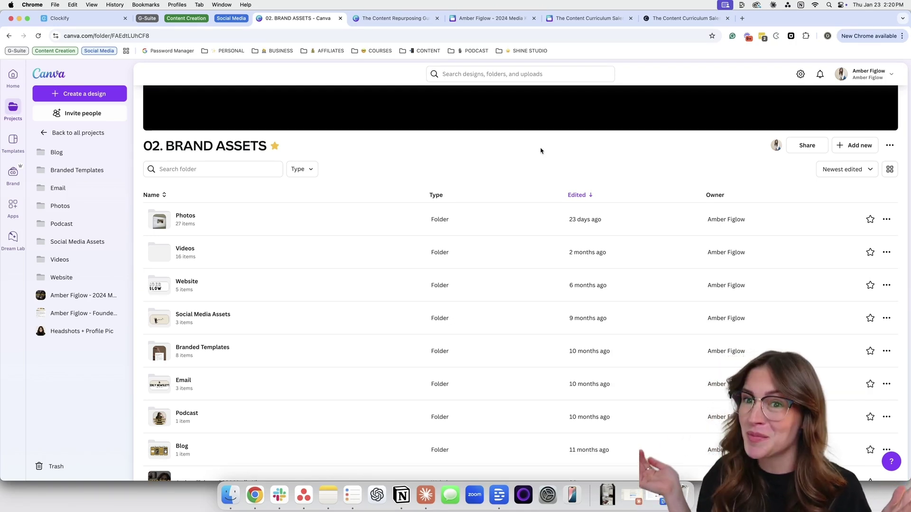
scroll(394, 240, down, 2)
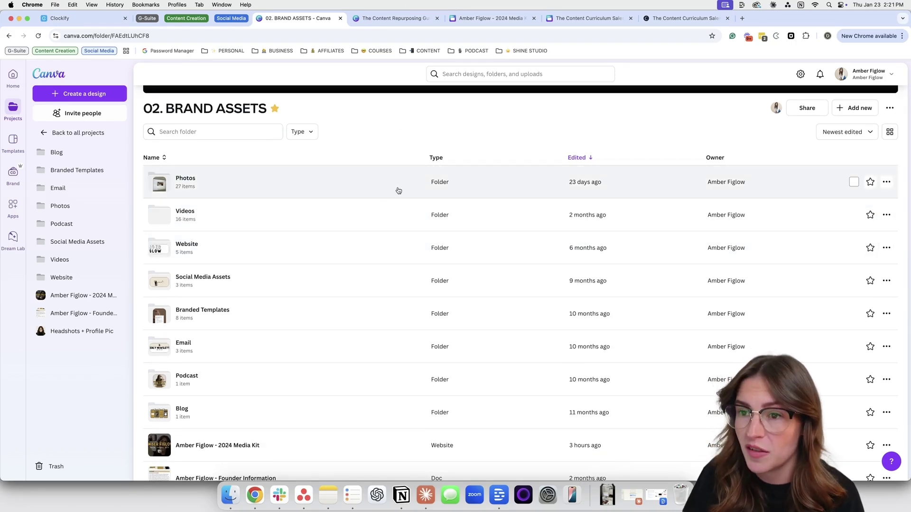
scroll(385, 202, down, 2)
scroll(387, 200, down, 1)
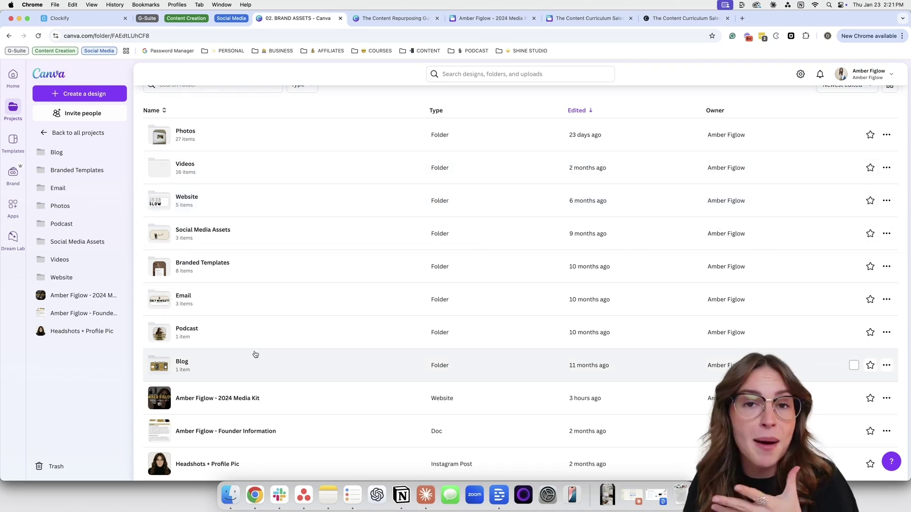
Open the brand kit via Brand > Brand Kits and scroll through its logos, fonts, voice and graphics
click(10, 184)
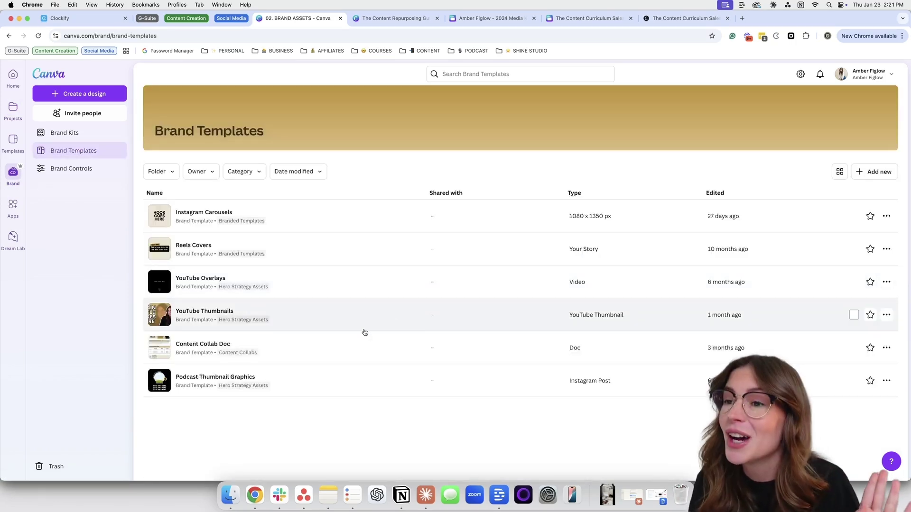
click(66, 133)
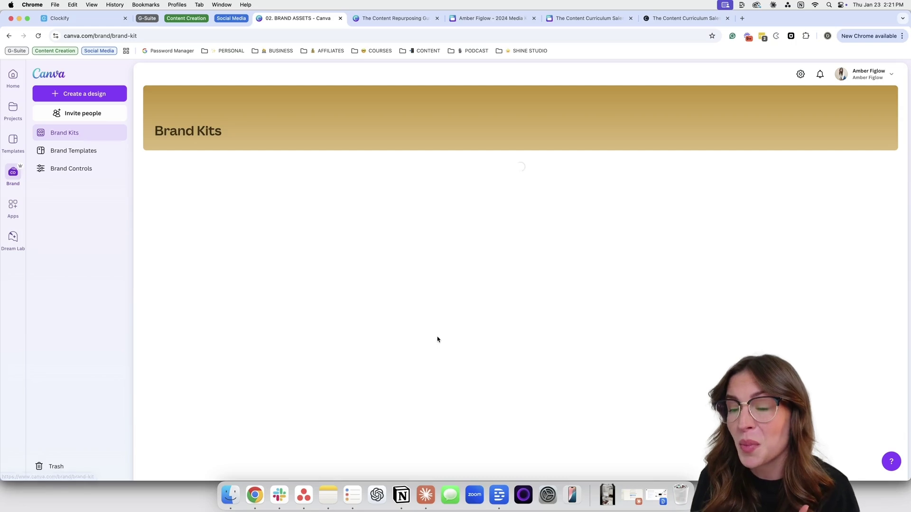
click(299, 220)
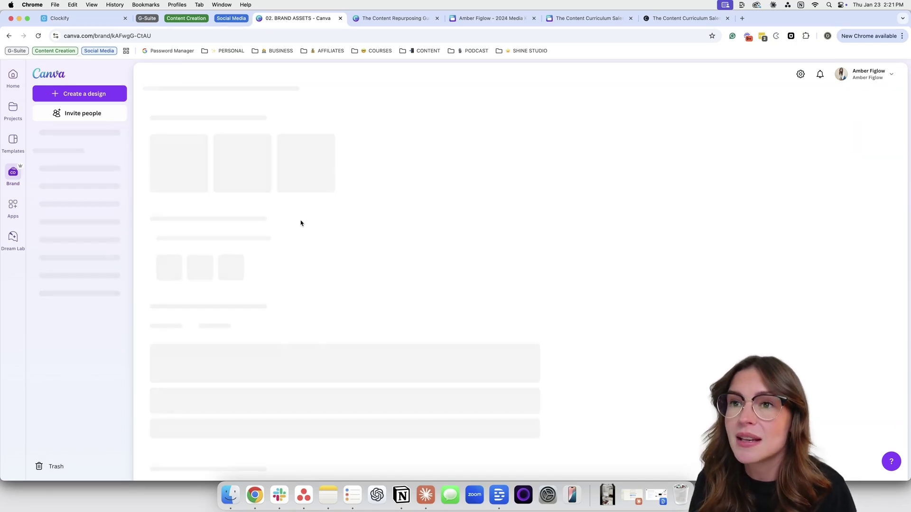
scroll(601, 320, down, 3)
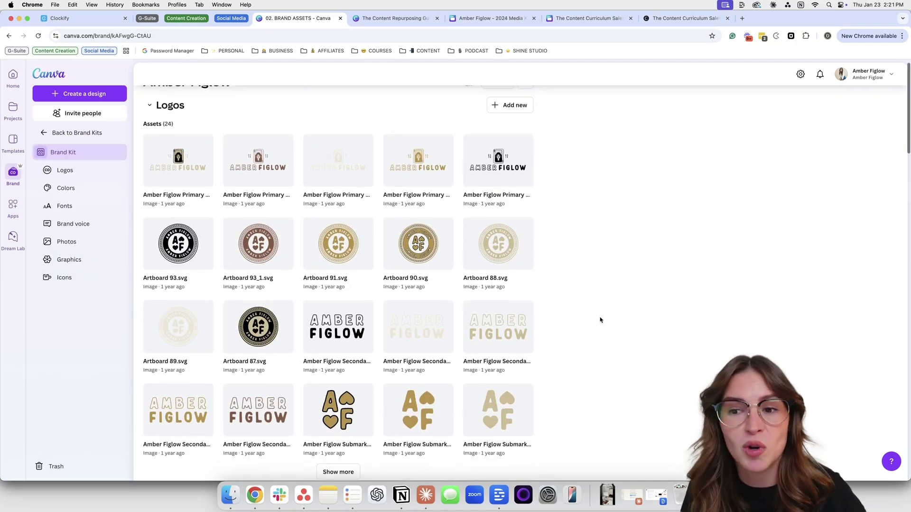
scroll(601, 320, down, 15)
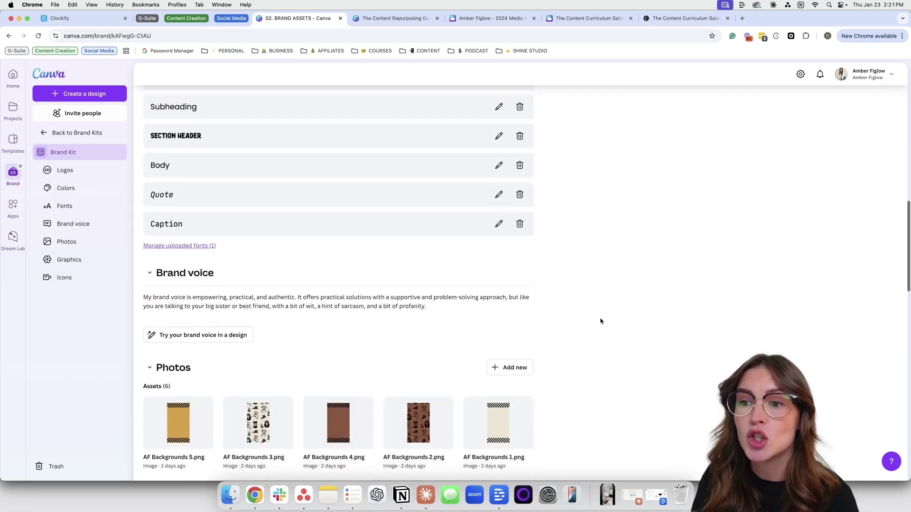
scroll(600, 322, down, 20)
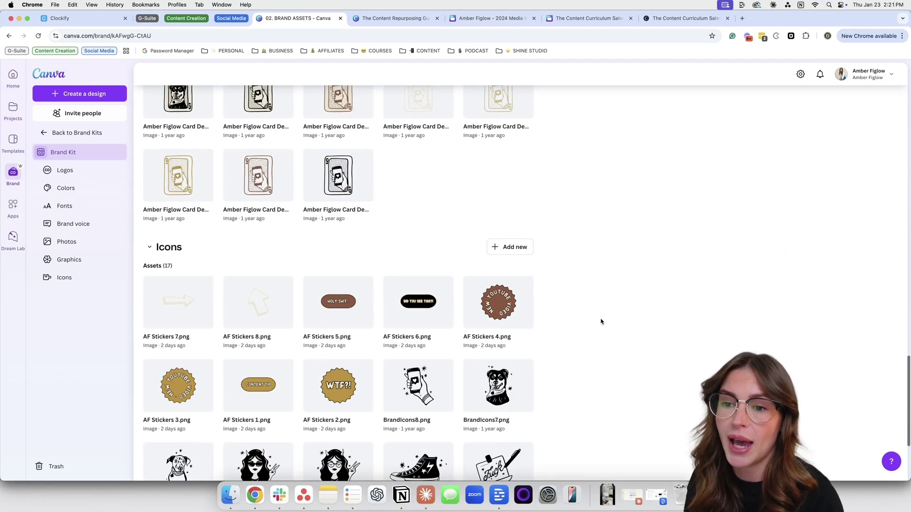
scroll(600, 321, down, 5)
click(398, 18)
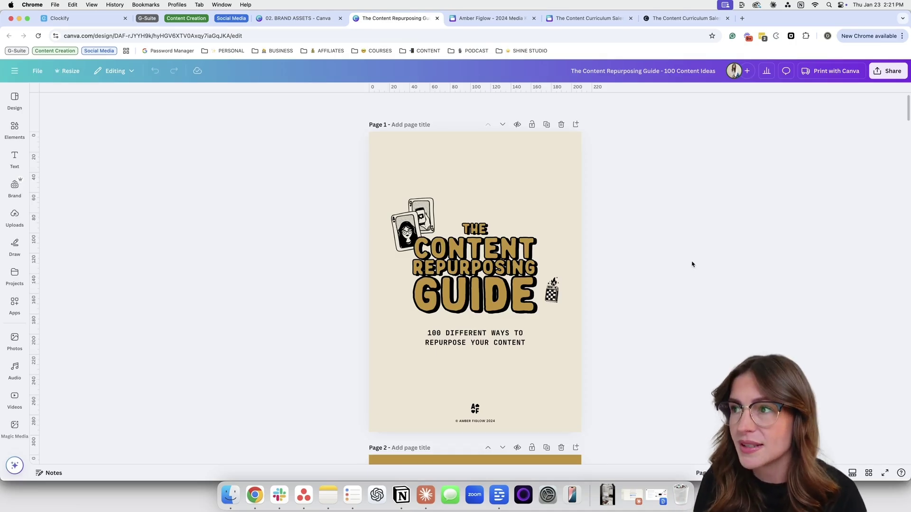
Scroll through the guide's intro, table of contents and Instagram/TikTok repurposing tables, then back up
scroll(691, 264, down, 10)
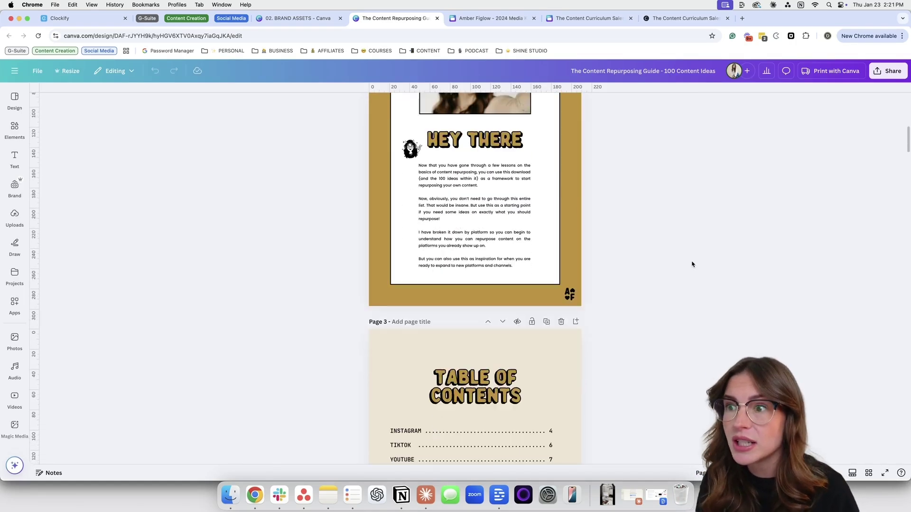
scroll(691, 265, down, 10)
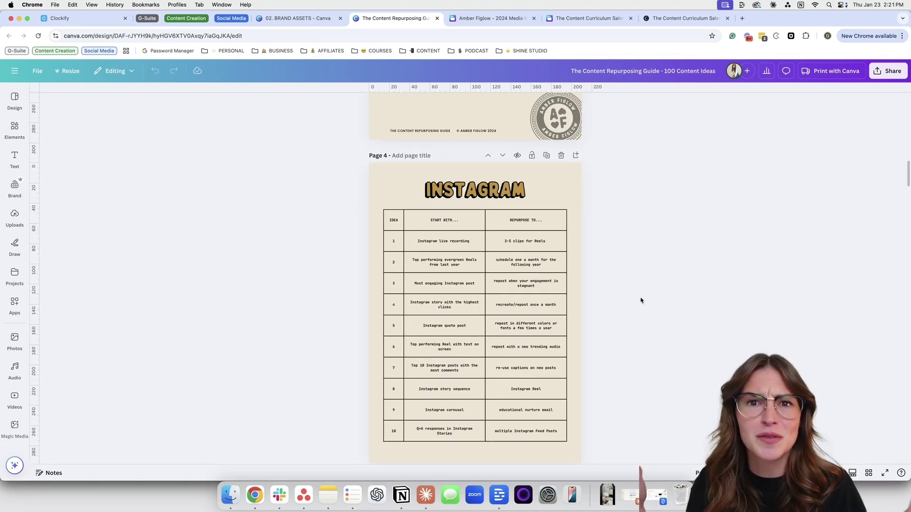
scroll(640, 300, down, 10)
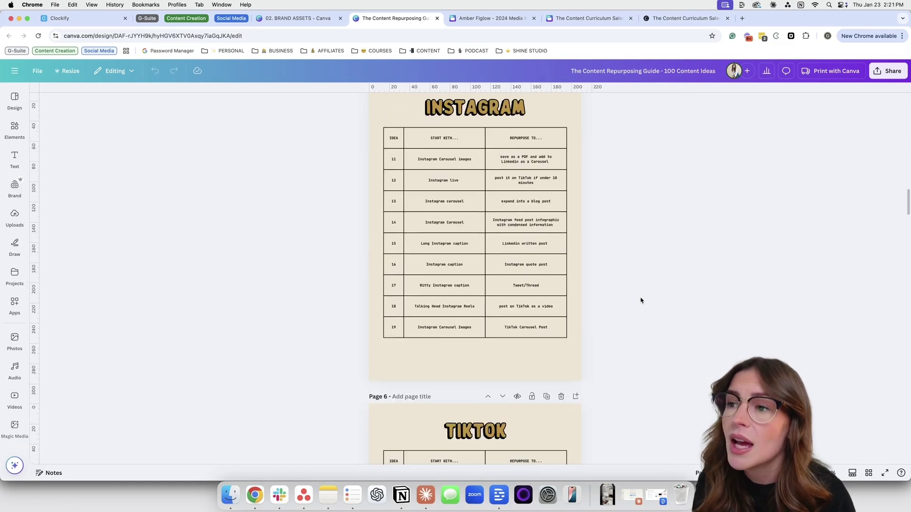
scroll(640, 300, up, 20)
scroll(640, 300, up, 15)
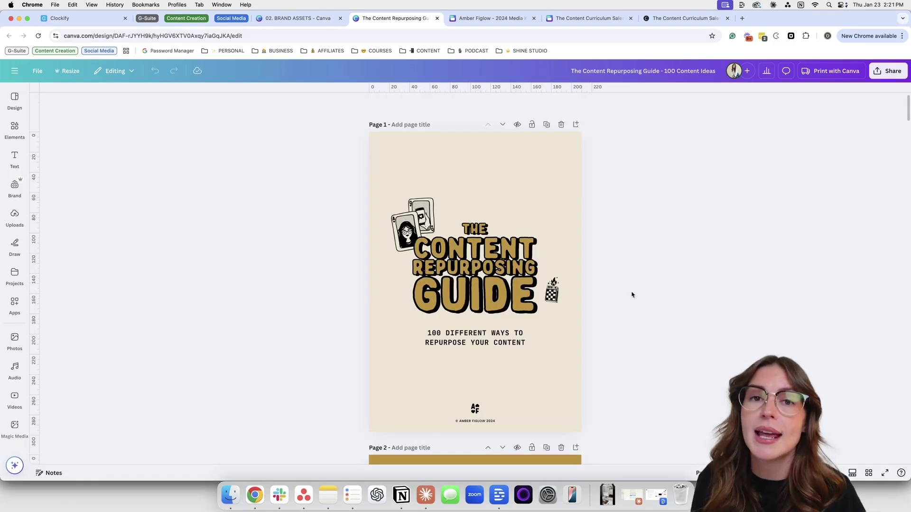
Scroll through the 2024 Media Kit website design, then switch to The Content Curriculum Sales design
click(467, 21)
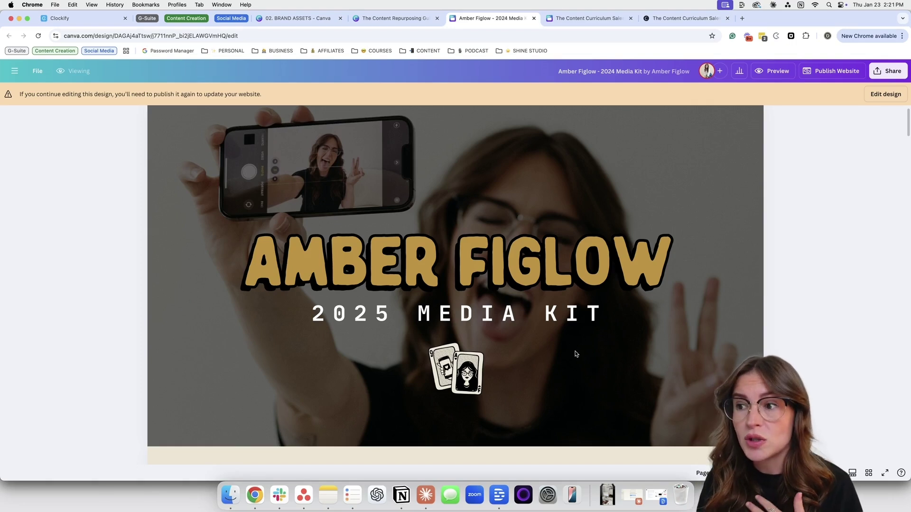
scroll(574, 354, down, 5)
scroll(573, 351, down, 2)
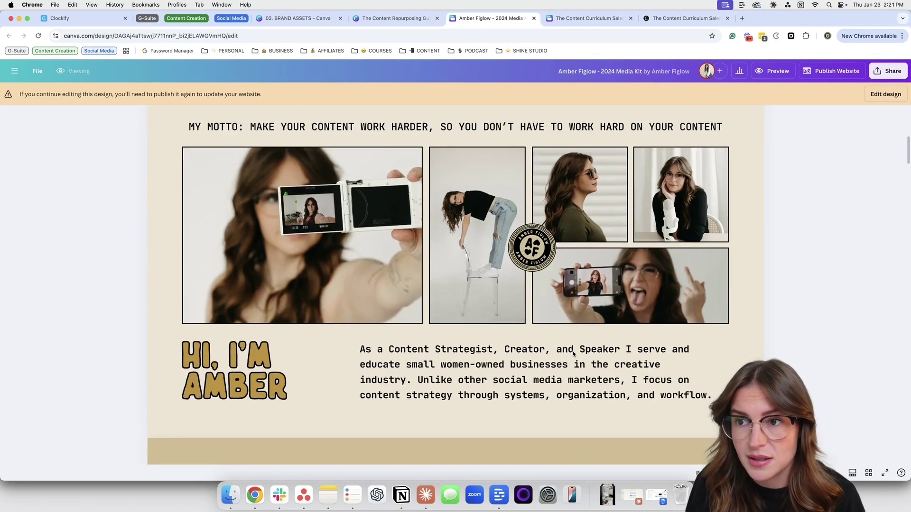
scroll(573, 351, down, 3)
scroll(572, 351, down, 4)
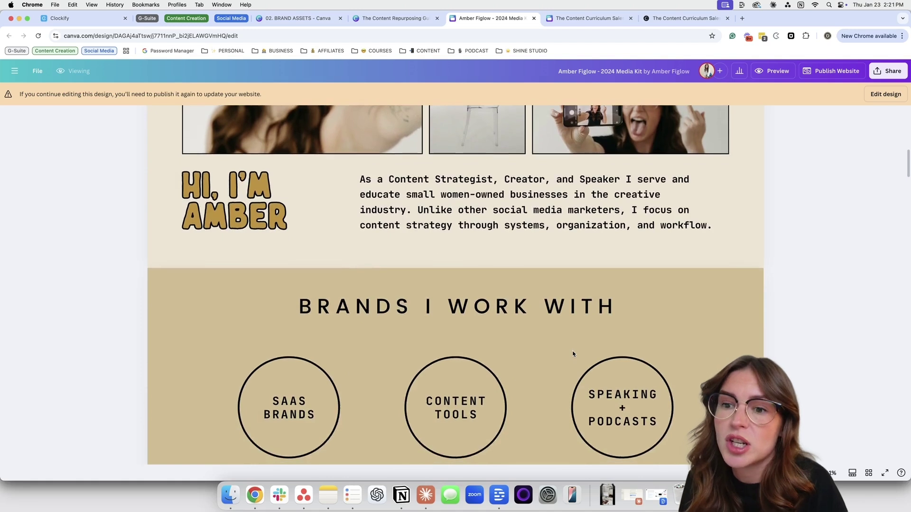
scroll(573, 353, down, 10)
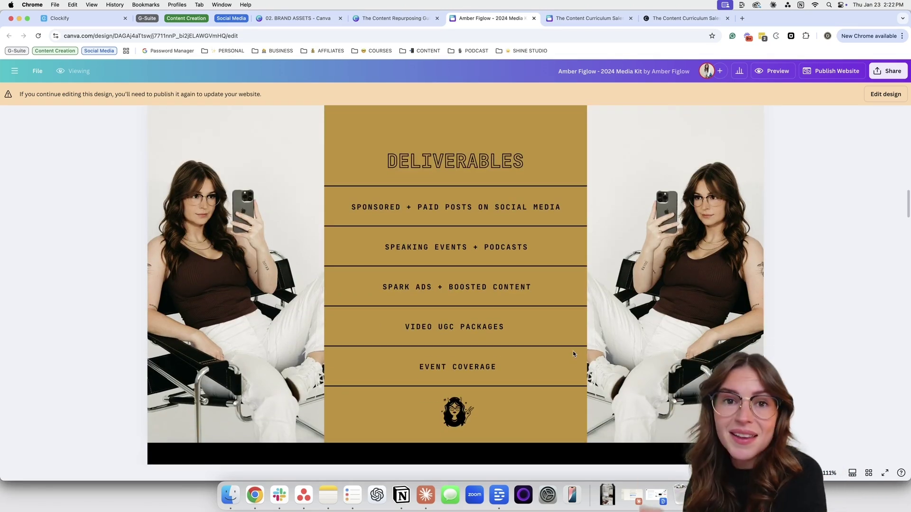
scroll(573, 353, down, 6)
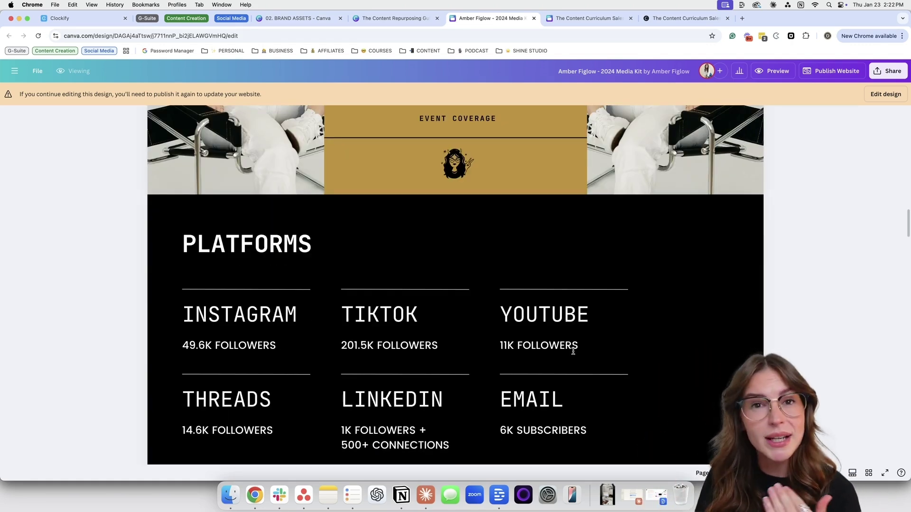
scroll(573, 351, down, 5)
scroll(574, 353, up, 2)
scroll(573, 354, up, 15)
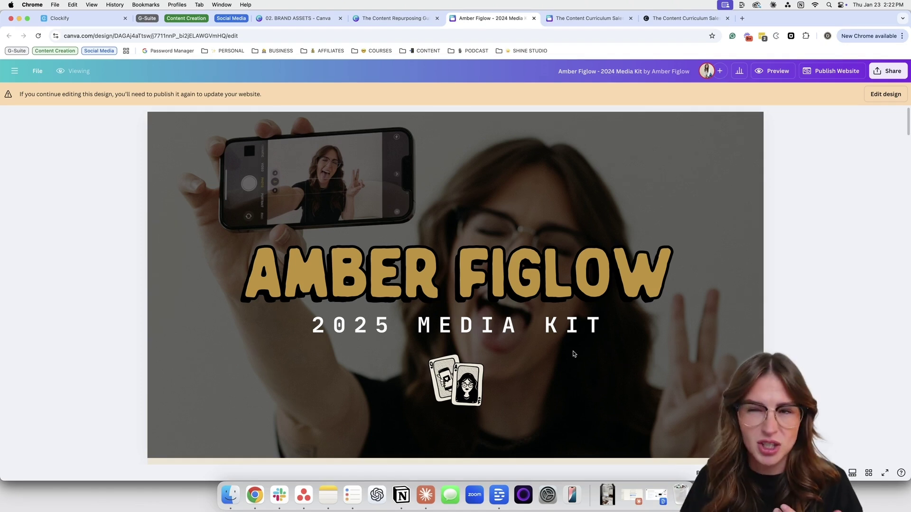
click(588, 19)
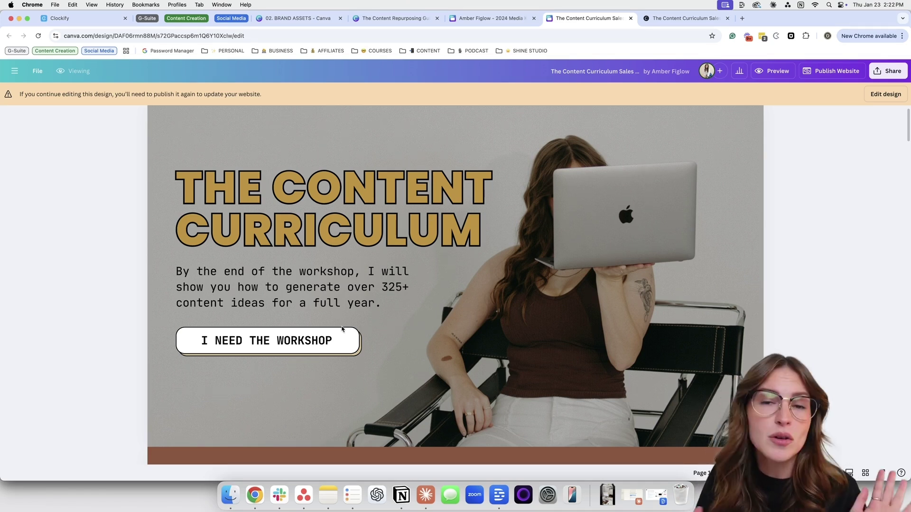
Scroll down through the Content Curriculum sales page design
scroll(342, 329, down, 10)
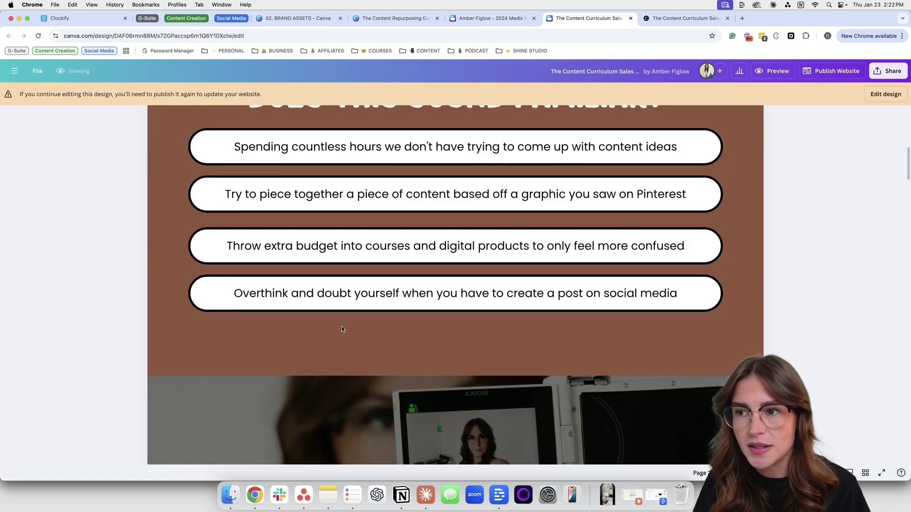
scroll(342, 329, down, 10)
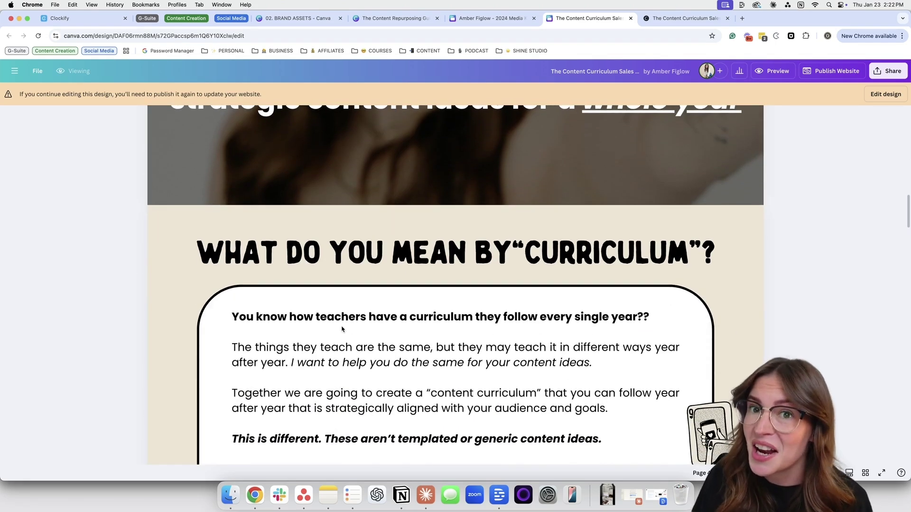
scroll(342, 328, down, 3)
scroll(342, 328, down, 4)
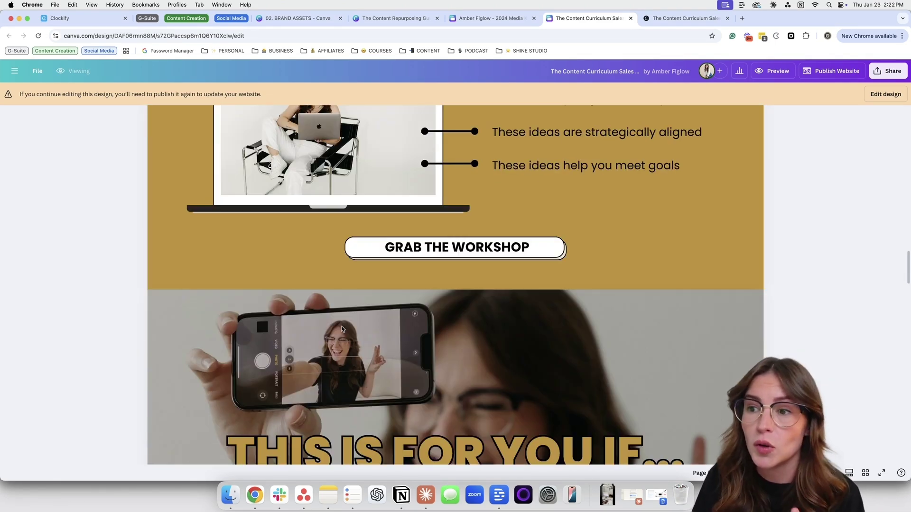
View the published Content Curriculum website and scroll through it to the bottom and back up
click(698, 17)
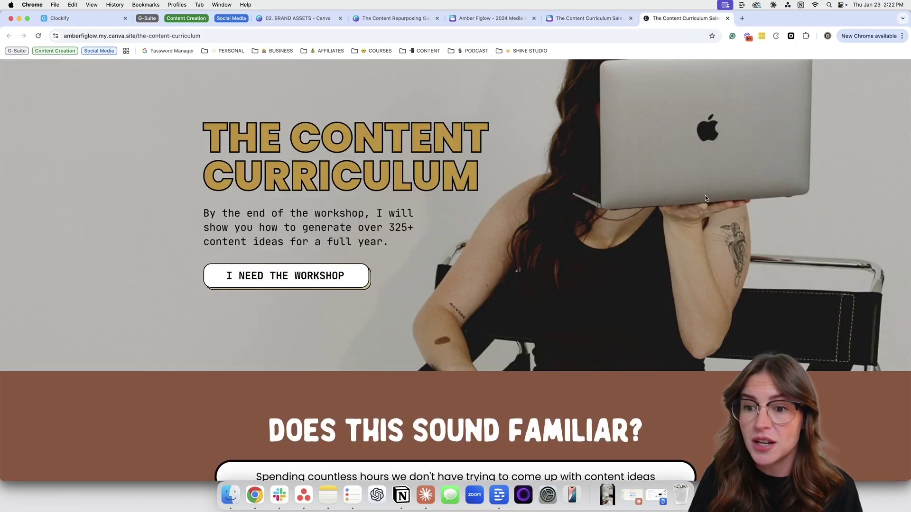
scroll(456, 270, down, 5)
scroll(455, 270, down, 3)
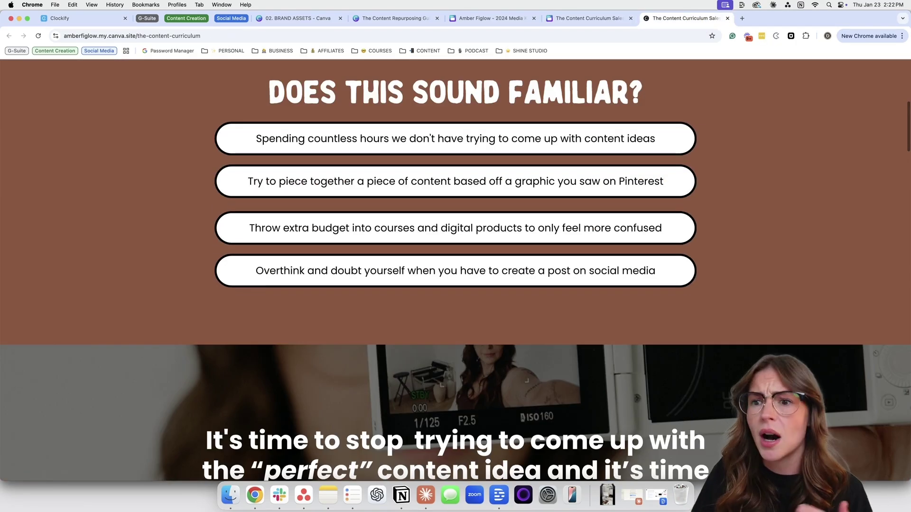
scroll(455, 270, down, 4)
scroll(803, 363, down, 15)
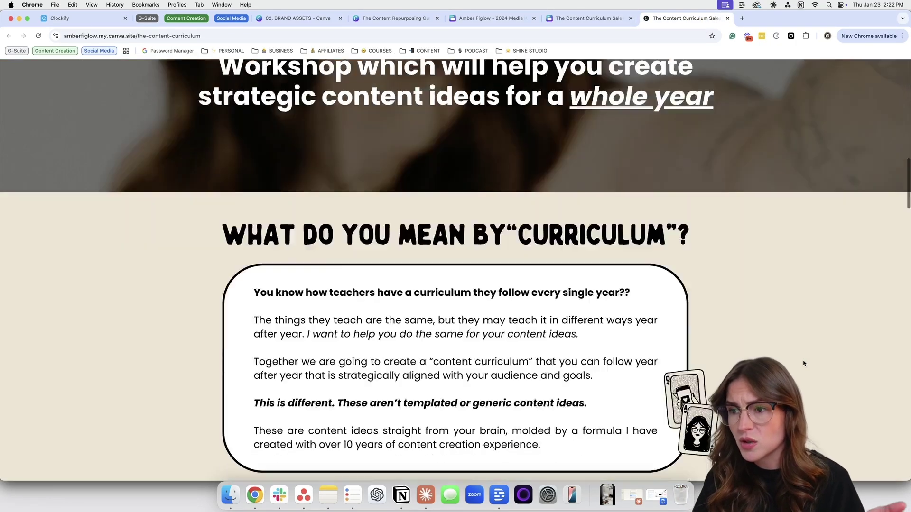
scroll(803, 361, down, 10)
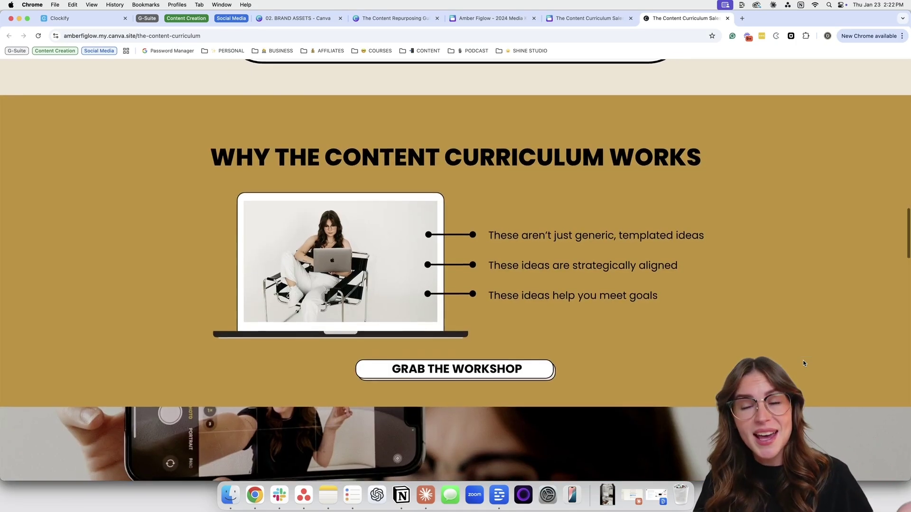
scroll(803, 360, down, 3)
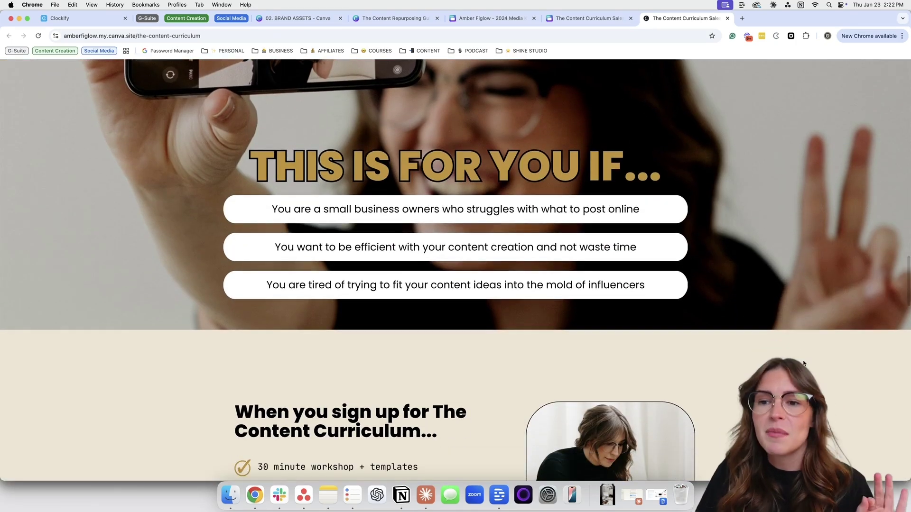
scroll(803, 364, down, 5)
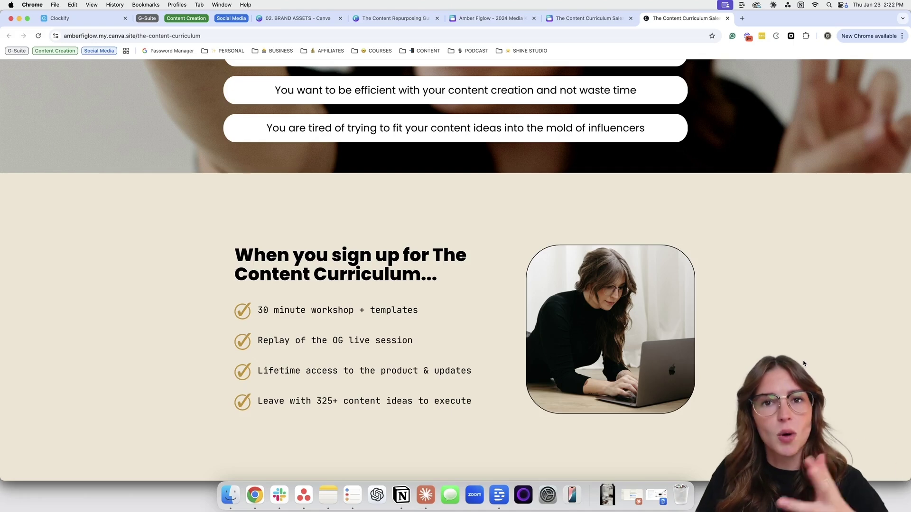
scroll(804, 364, down, 4)
scroll(803, 363, down, 10)
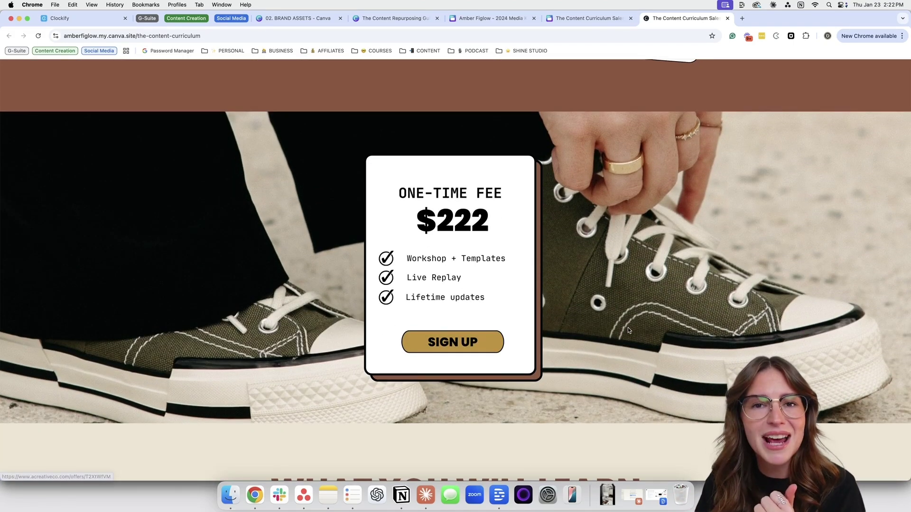
scroll(628, 327, up, 12)
scroll(628, 328, up, 15)
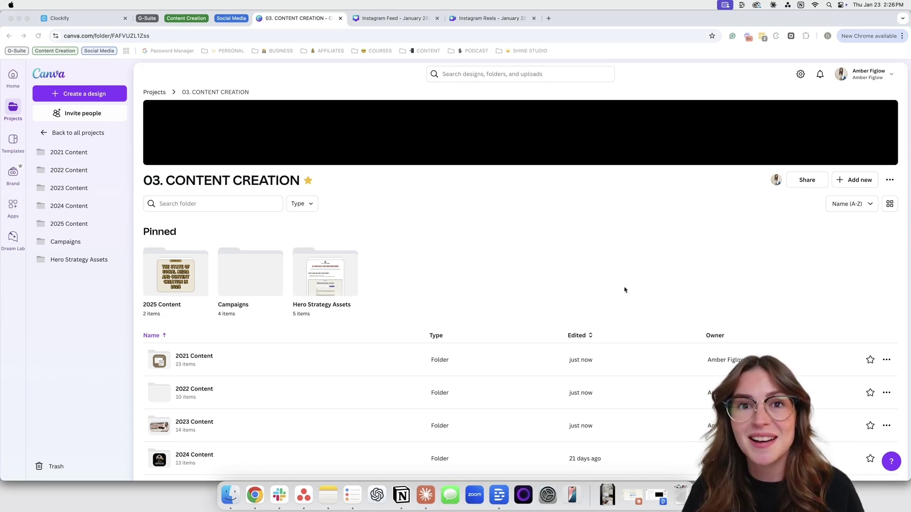
Scroll down the 03. CONTENT CREATION folder to see 2021 Content, 2024 Content and Hero Strategy Assets
scroll(610, 250, down, 2)
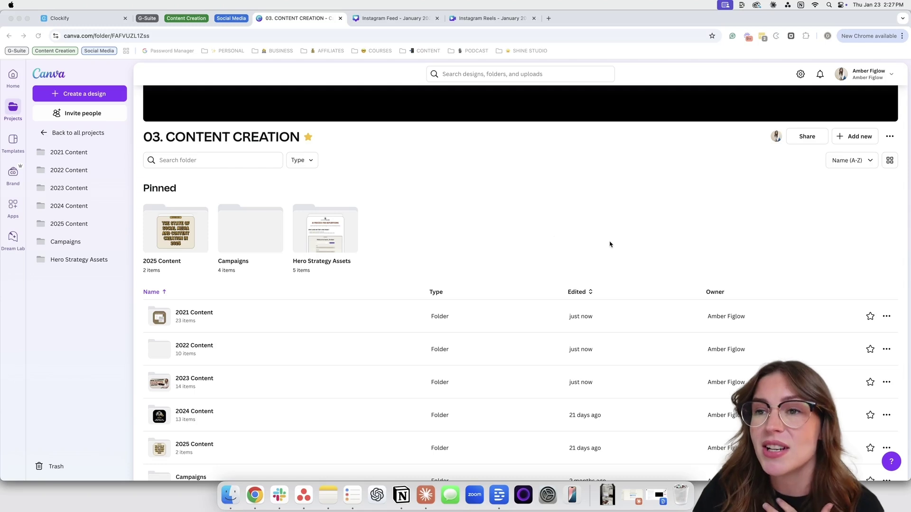
scroll(520, 301, down, 2)
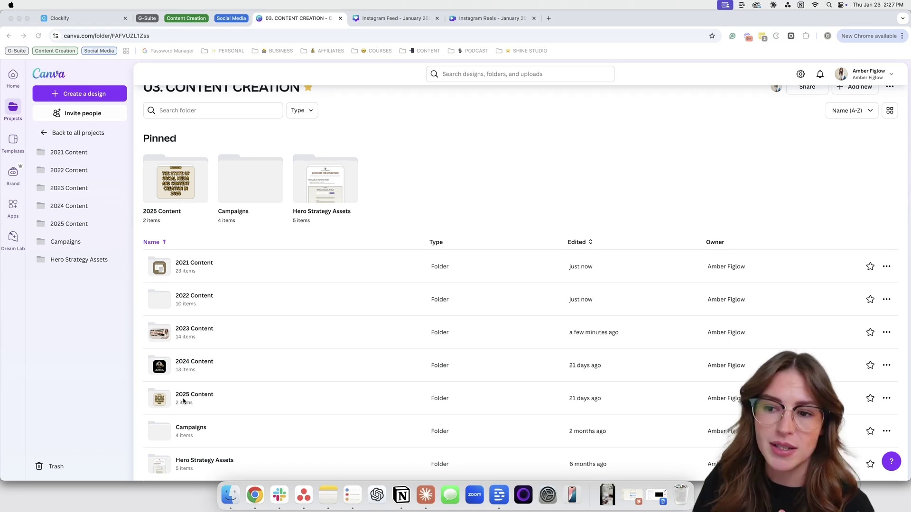
Browse the 2024 Content folder, return to 03. CONTENT CREATION, then switch to the Instagram Feed - January 2025 design
click(196, 364)
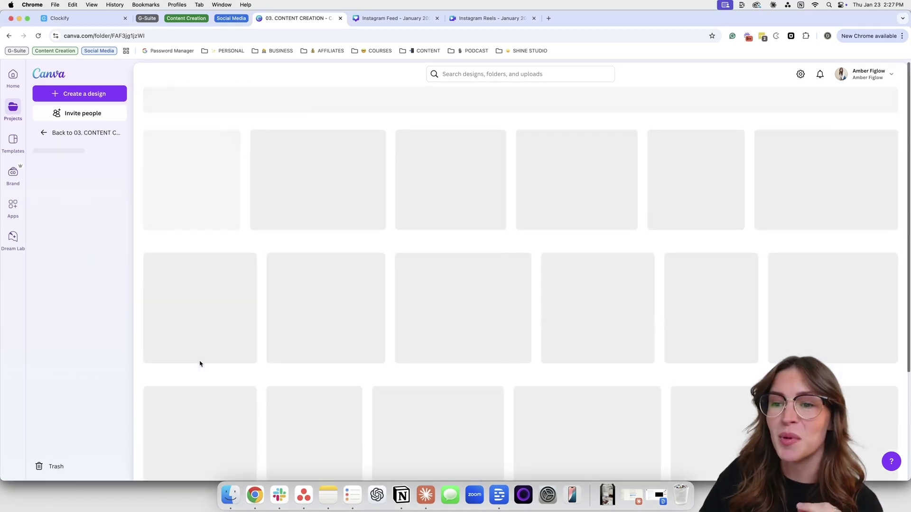
scroll(230, 194, down, 4)
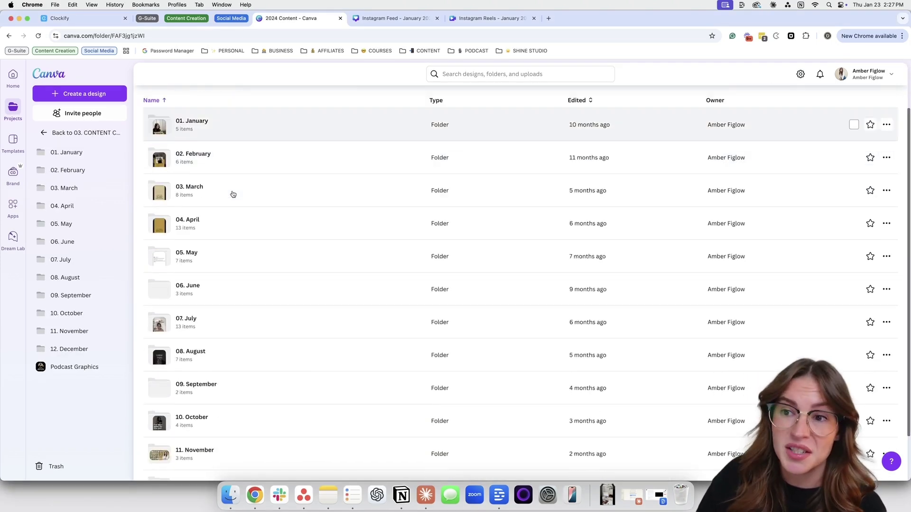
scroll(251, 318, down, 1)
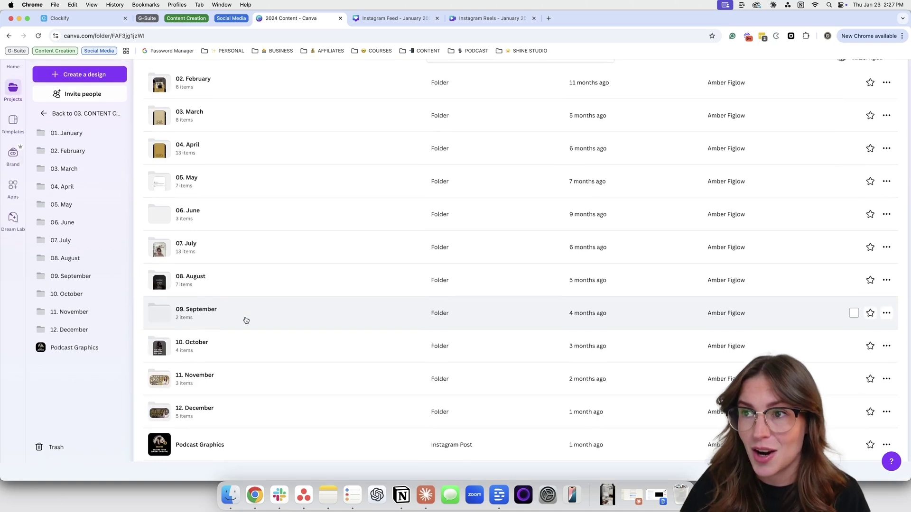
scroll(244, 319, up, 3)
click(237, 96)
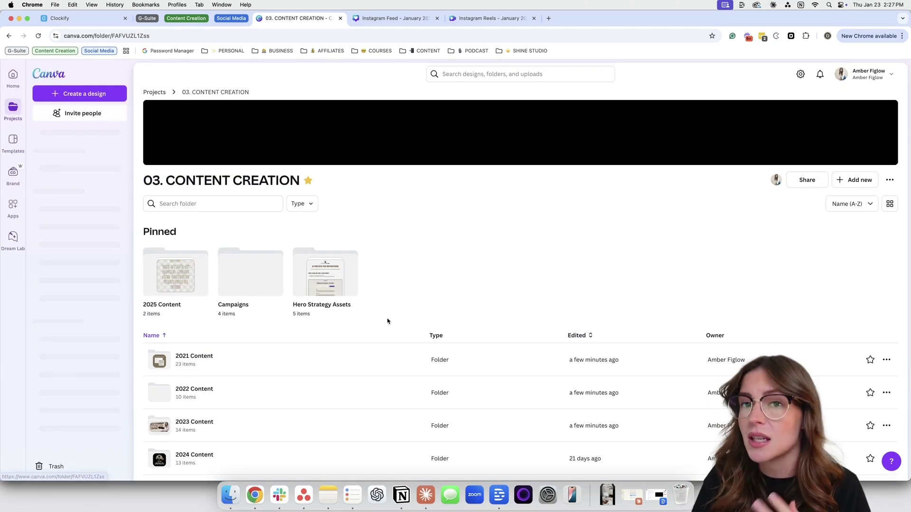
scroll(394, 332, down, 3)
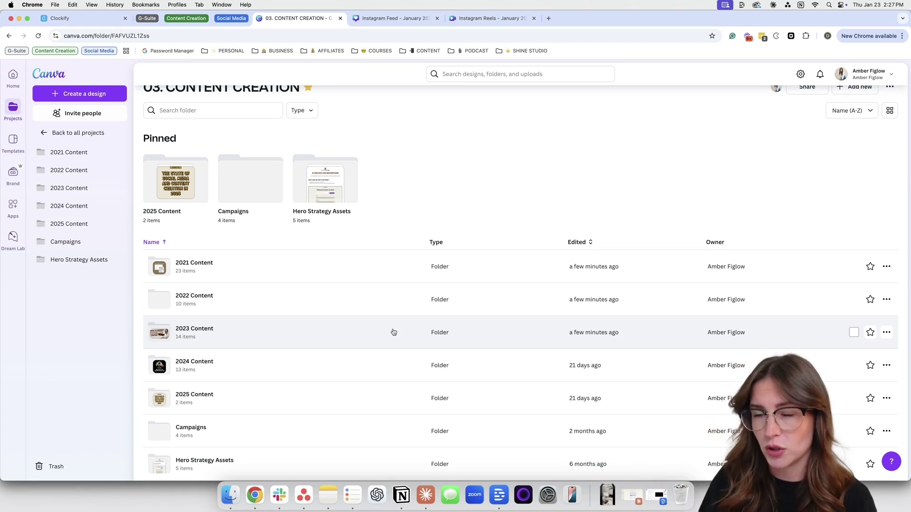
click(389, 19)
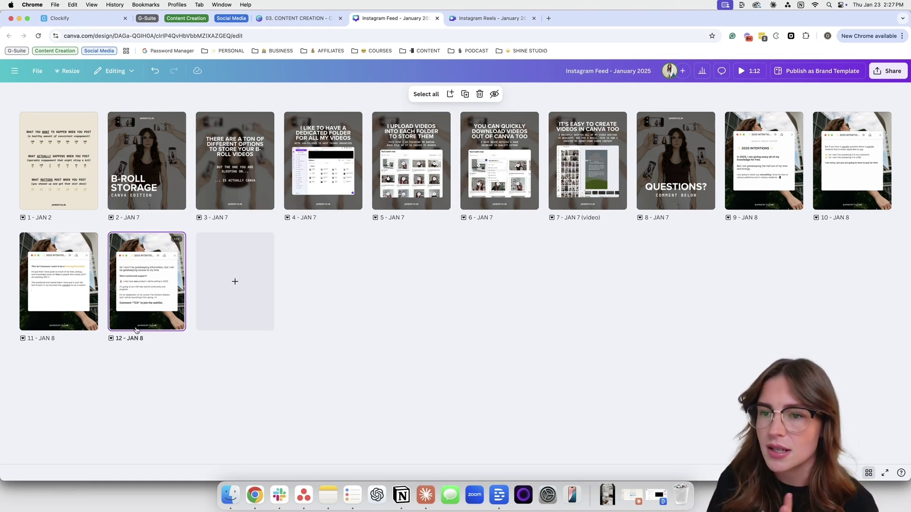
Add a blank page 13 after page 12 in grid view and open it in the editor
click(398, 217)
click(216, 272)
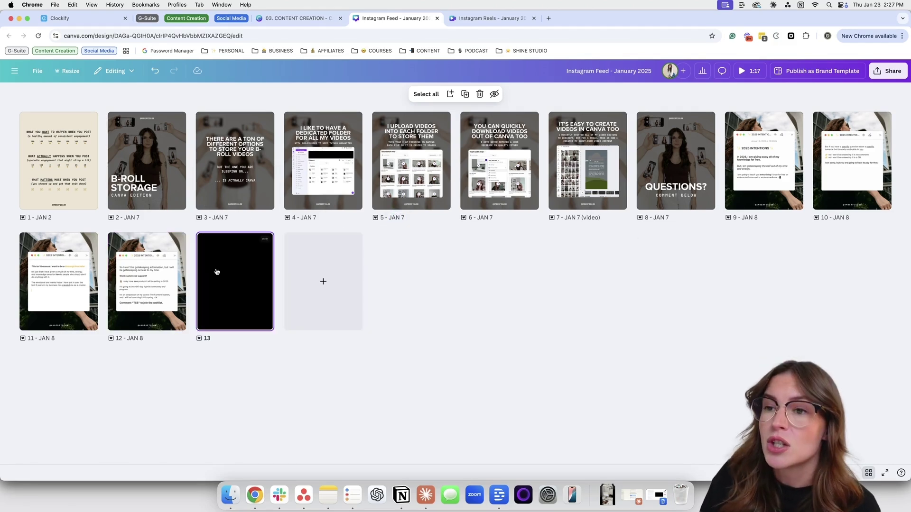
double_click(216, 271)
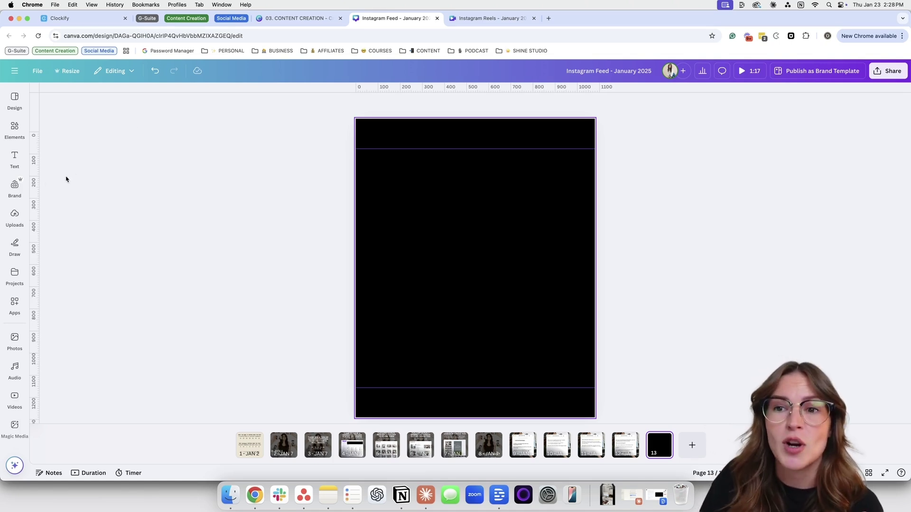
Fill page 13 with the Instagram Carousels brand template's main-information layout
click(15, 187)
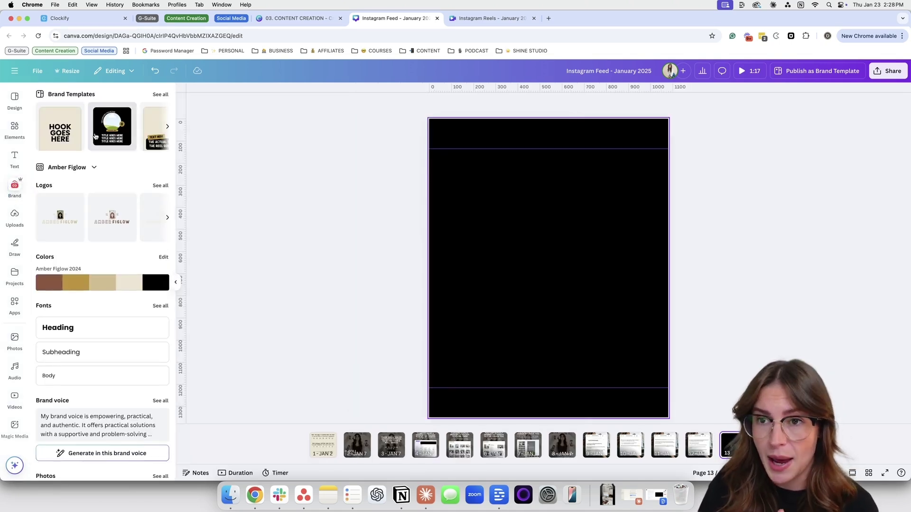
click(160, 95)
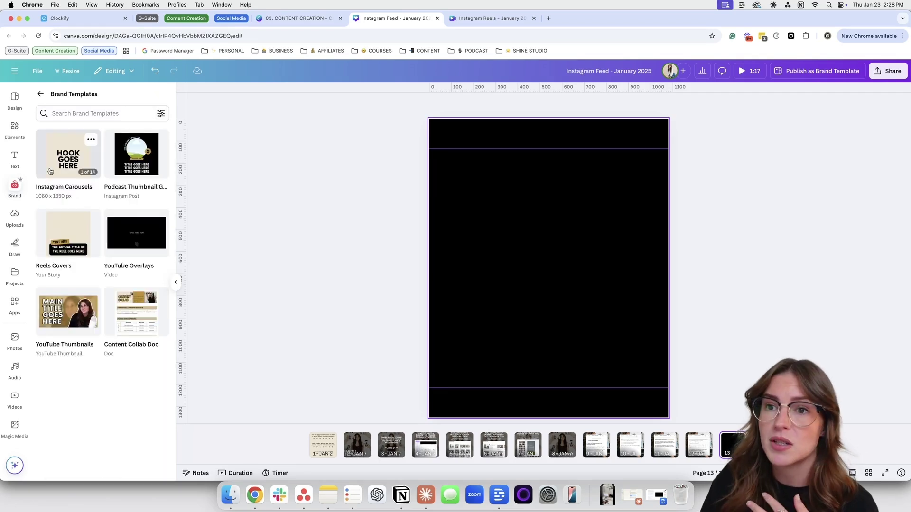
click(62, 161)
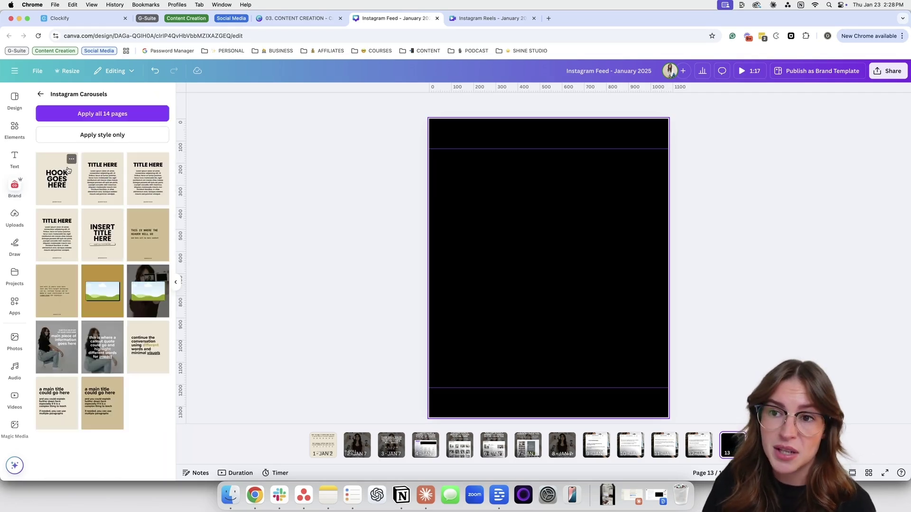
click(67, 366)
Add pages 14–16 with the quote callout, continue-the-conversation and main-title carousel layouts
key(super+Return)
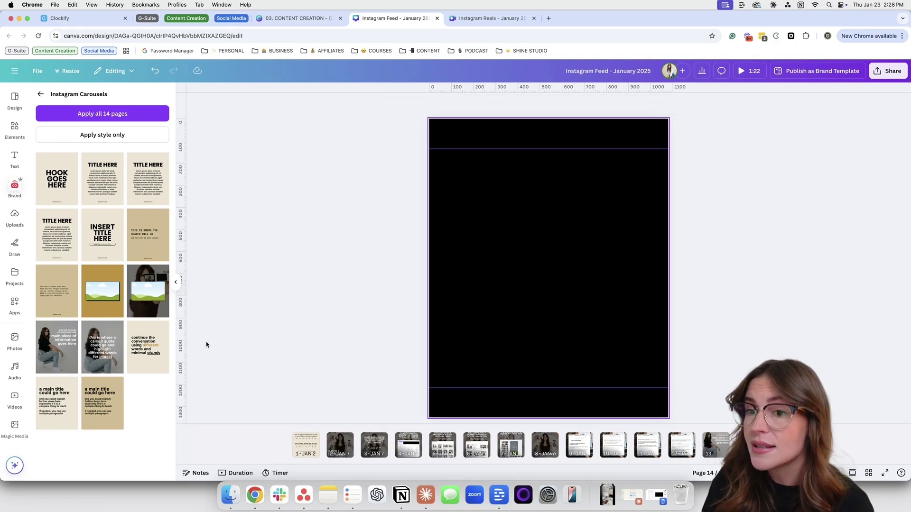
click(103, 349)
key(super+Return)
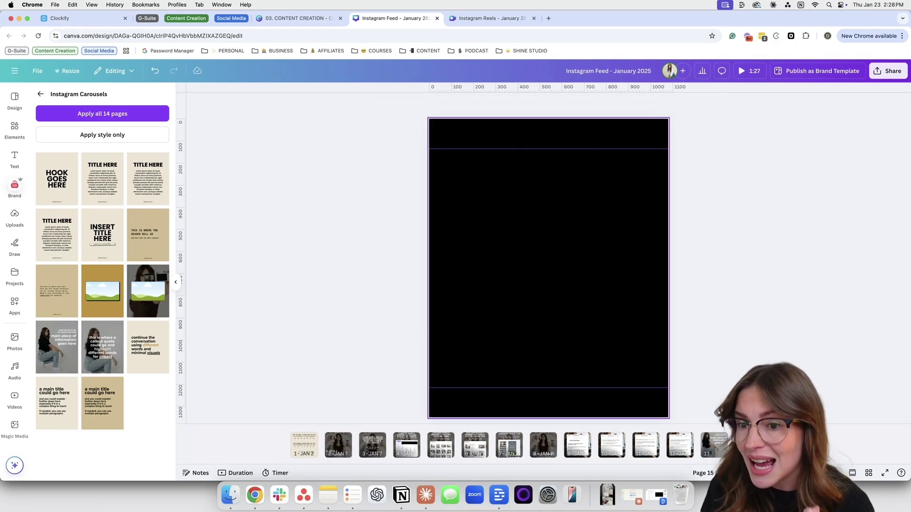
click(157, 345)
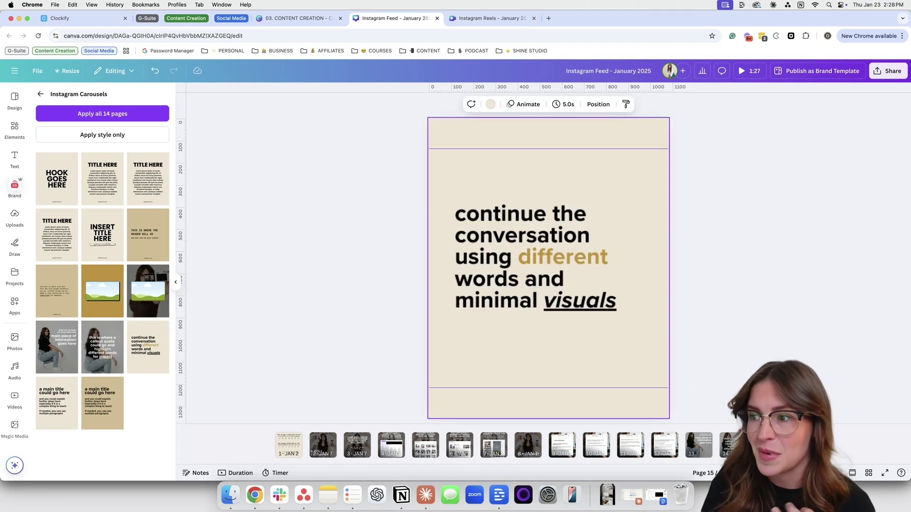
key(super+Return)
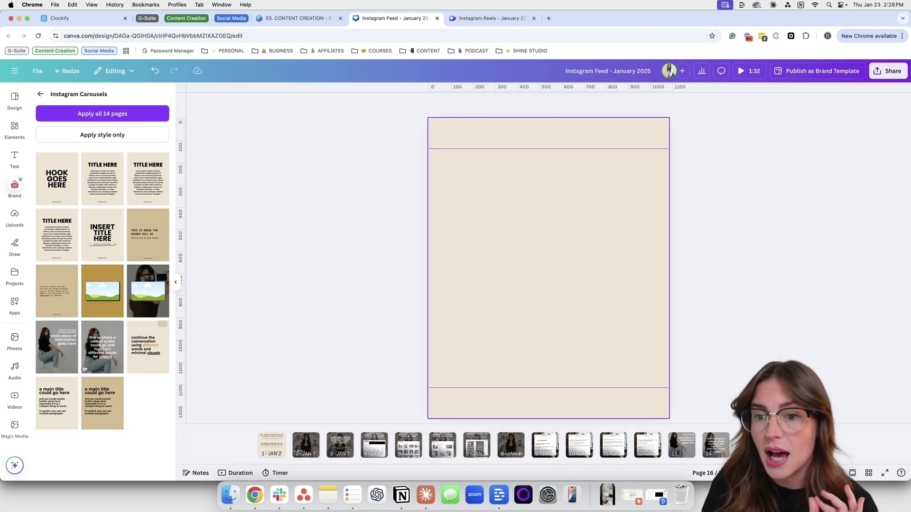
click(43, 388)
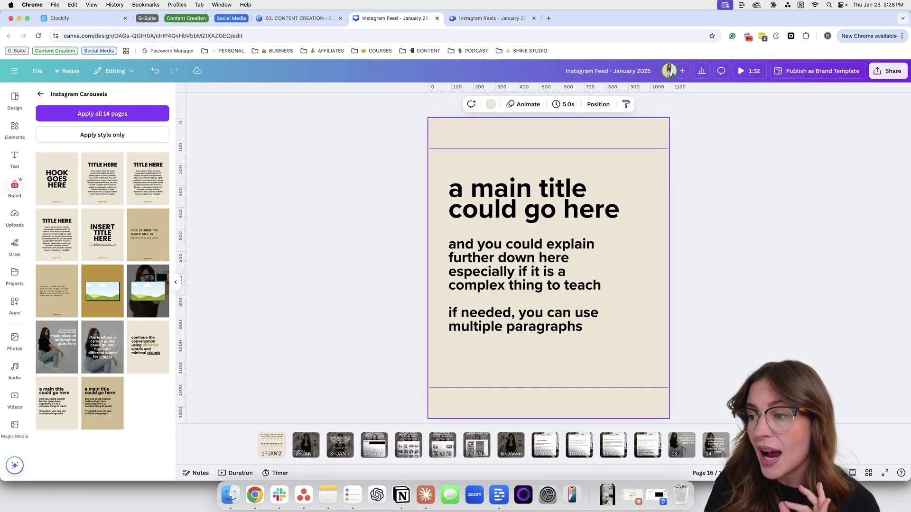
Add page 17 with the tan main-title template, then return to page 13
key(super+Return)
click(102, 394)
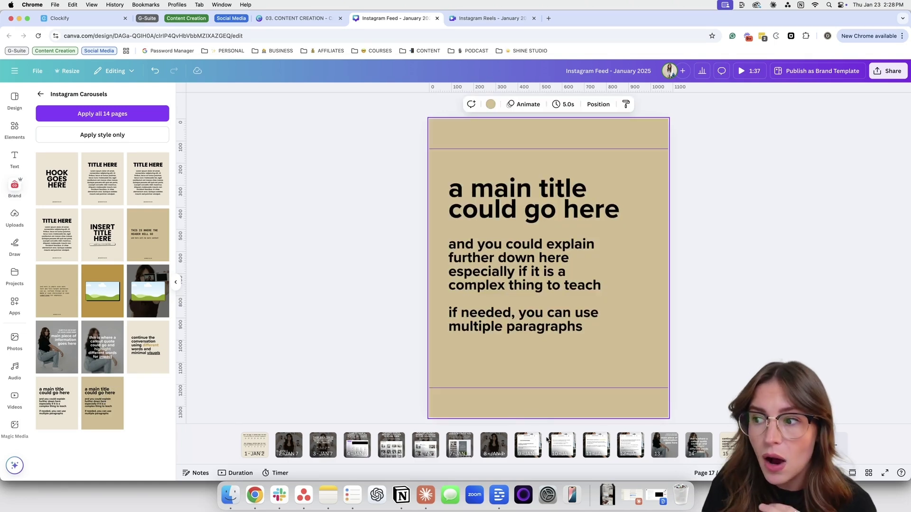
click(655, 447)
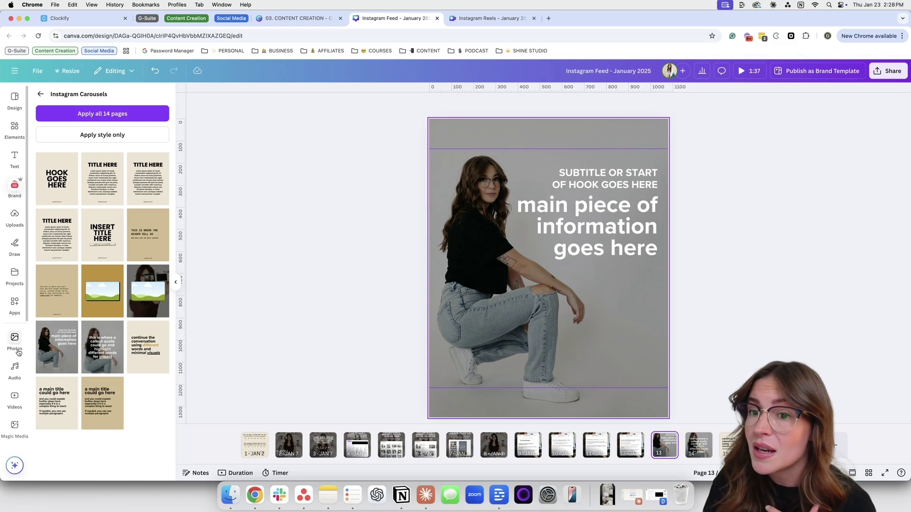
scroll(15, 351, down, 5)
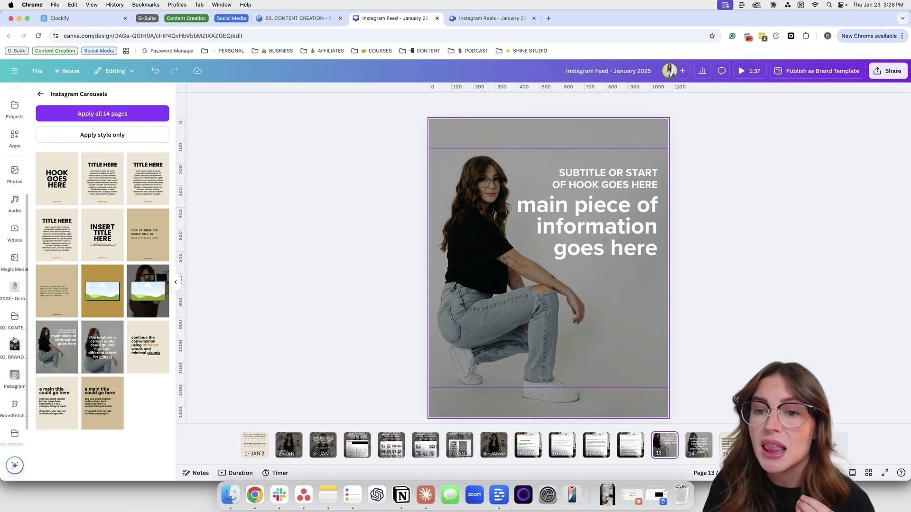
Give page 13 a new October 2023 folder photo, shifted lower within its frame
click(17, 299)
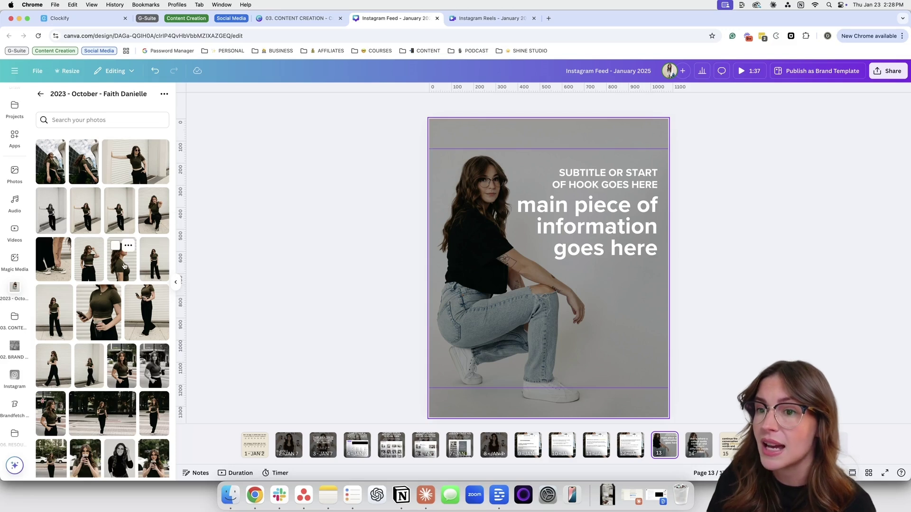
drag(122, 252, 439, 298)
double_click(439, 298)
drag(566, 305, 588, 332)
click(727, 327)
Replace page 14's background with a standing photo behind the callout quote
click(705, 451)
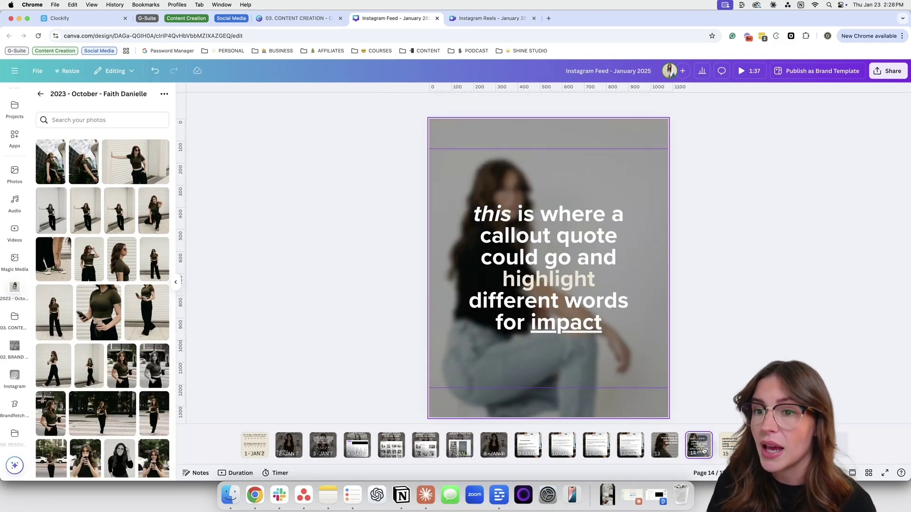
drag(154, 266, 502, 282)
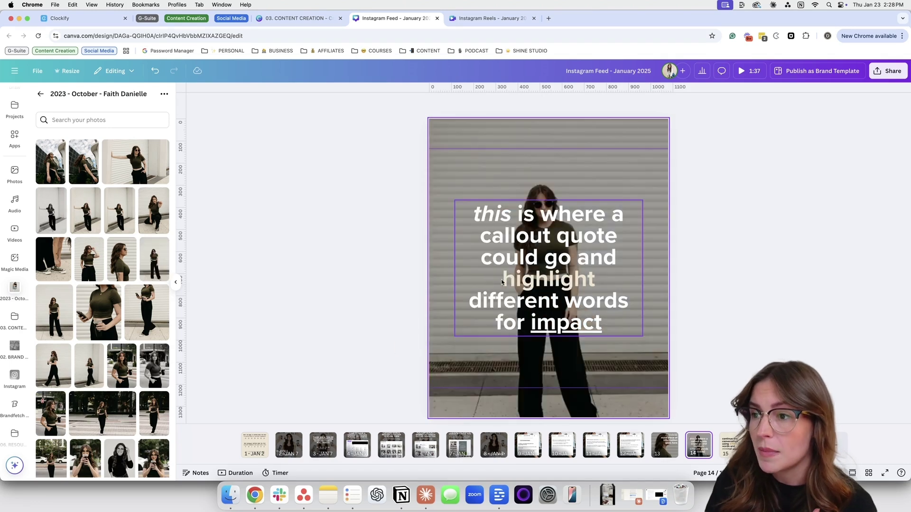
double_click(528, 251)
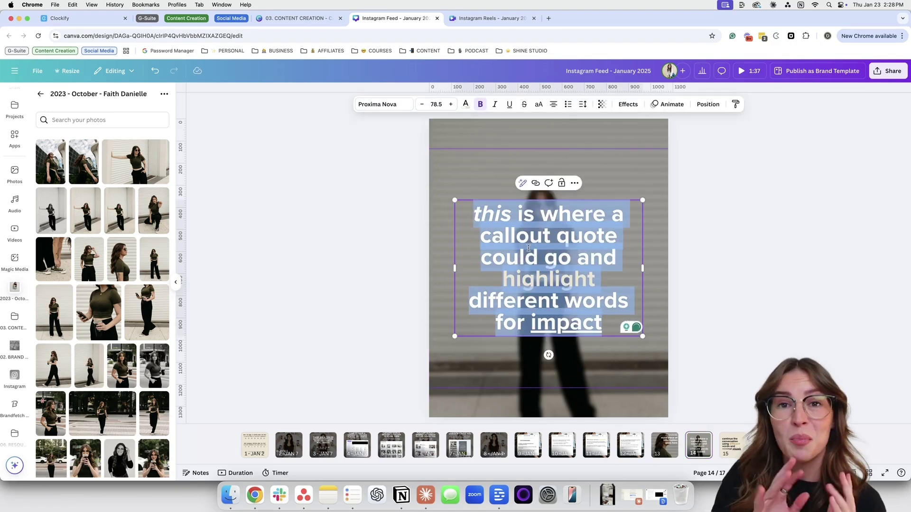
click(707, 228)
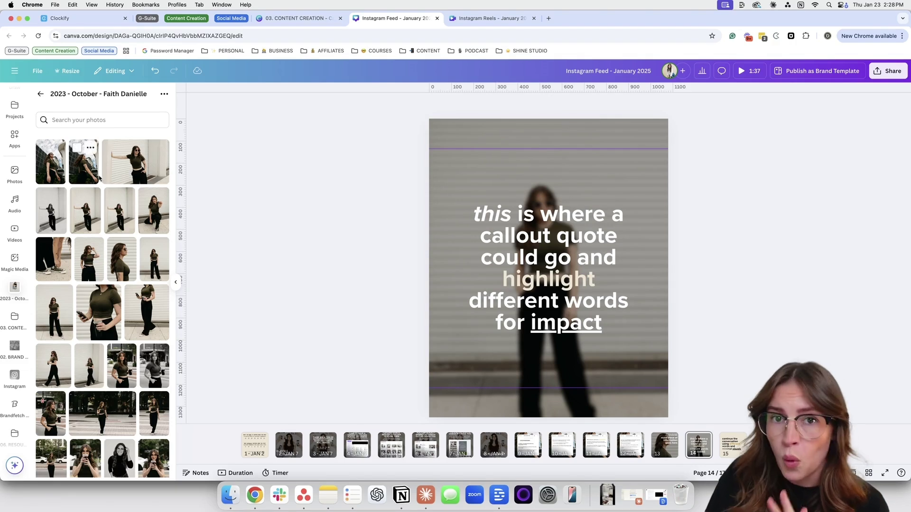
Add blank page 18 at the end and show the project folders
click(830, 445)
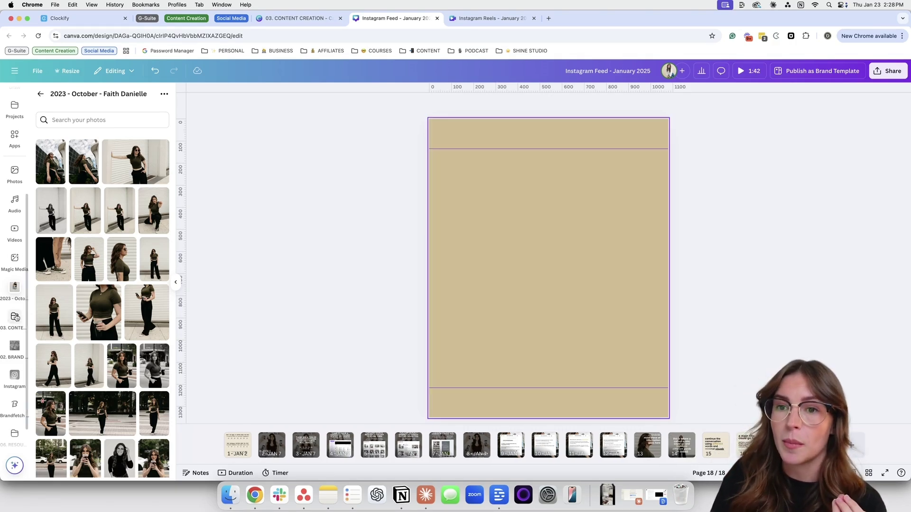
scroll(16, 318, up, 5)
click(15, 256)
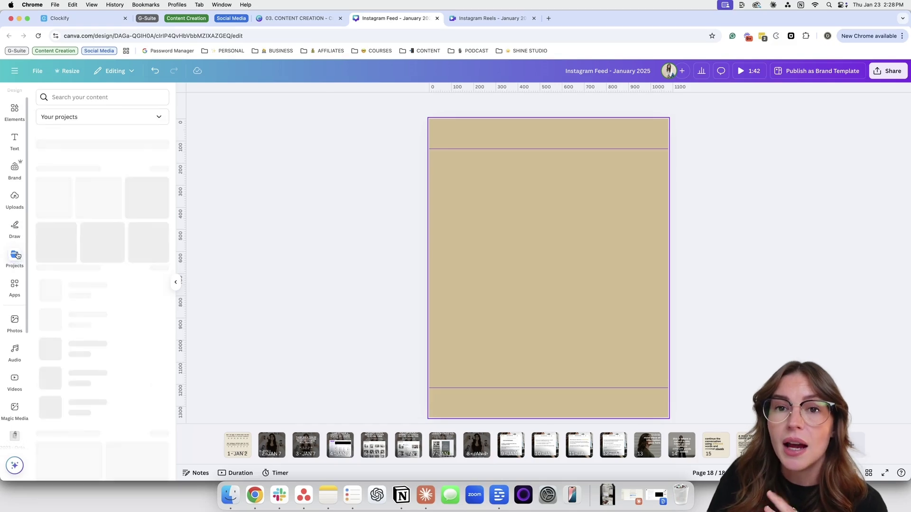
click(104, 144)
Open the Instagram Feed Post pages from 03. CONTENT CREATION > 2024 Content > 05. May
scroll(114, 209, down, 1)
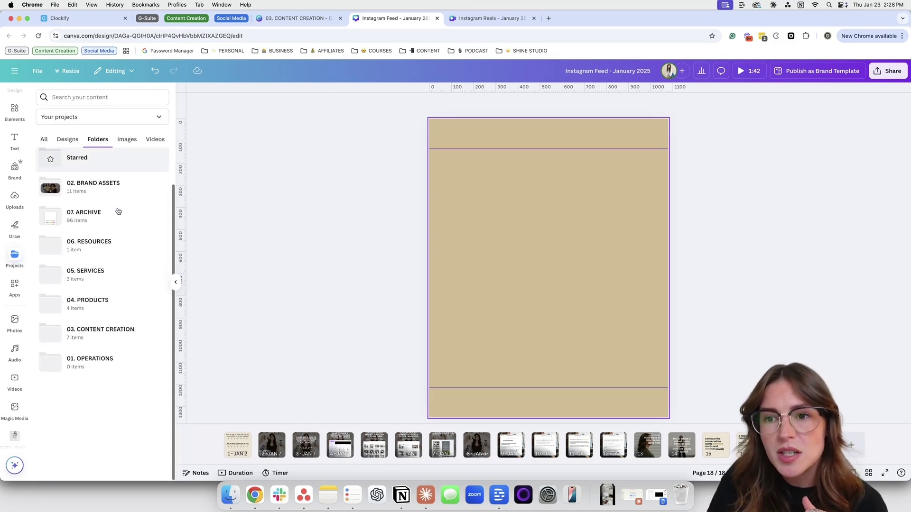
click(110, 330)
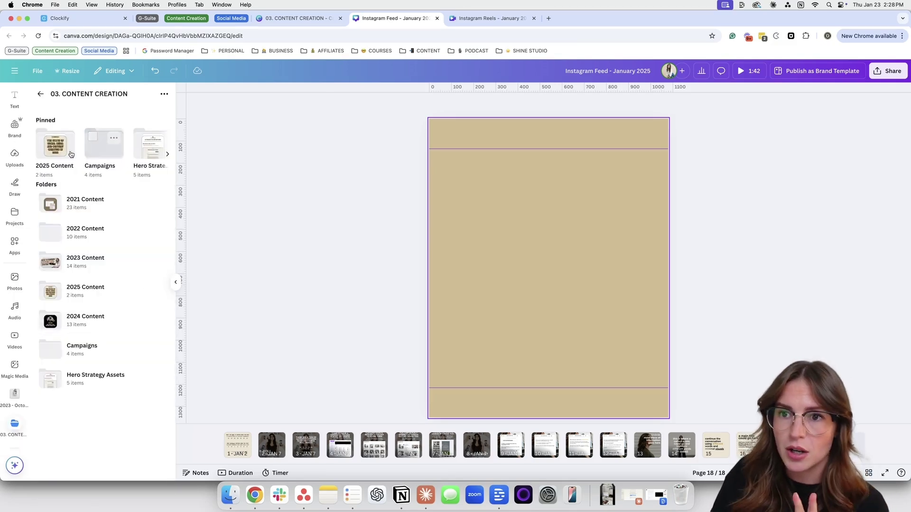
click(91, 320)
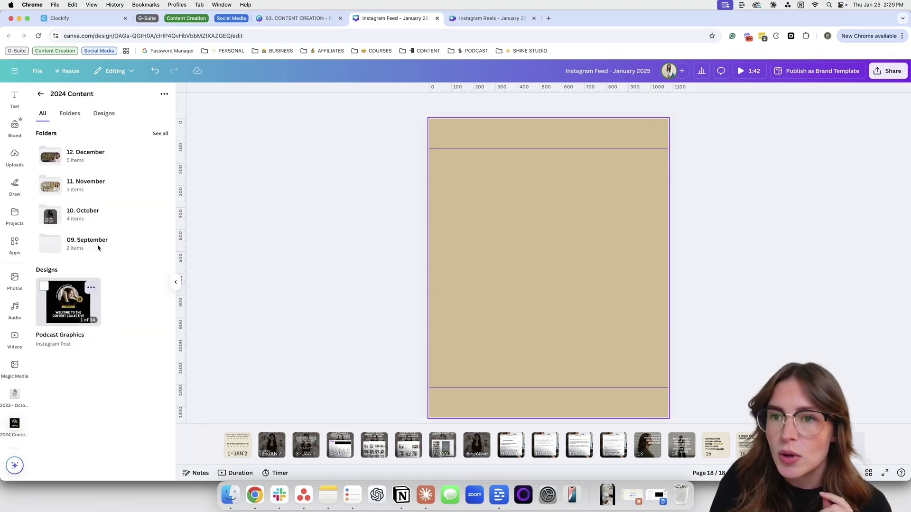
scroll(102, 294, down, 1)
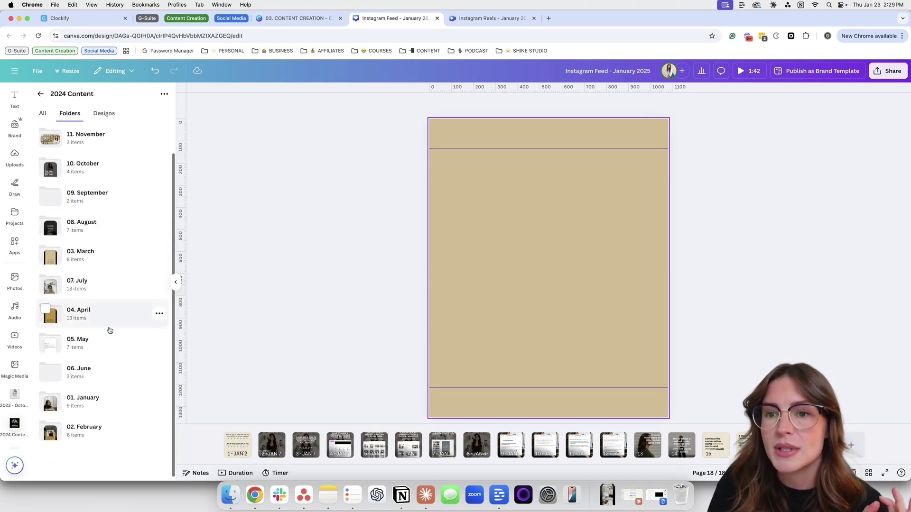
click(109, 339)
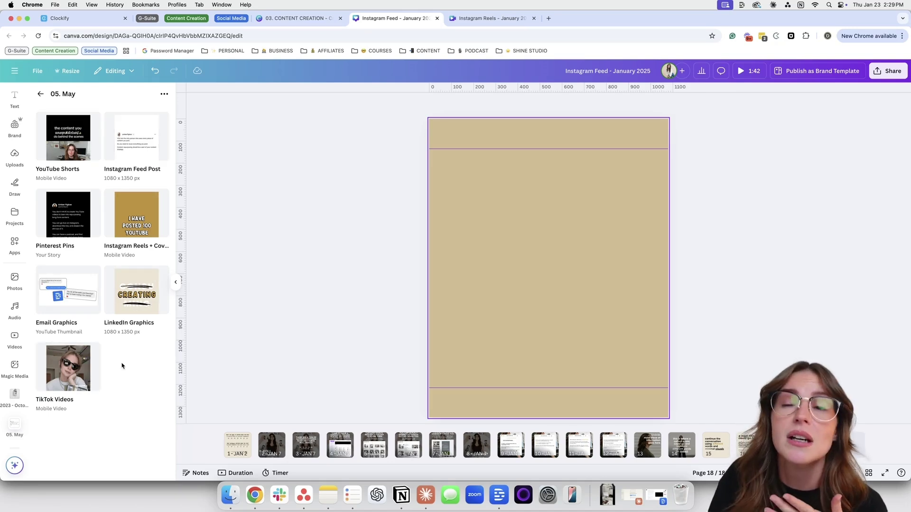
click(138, 141)
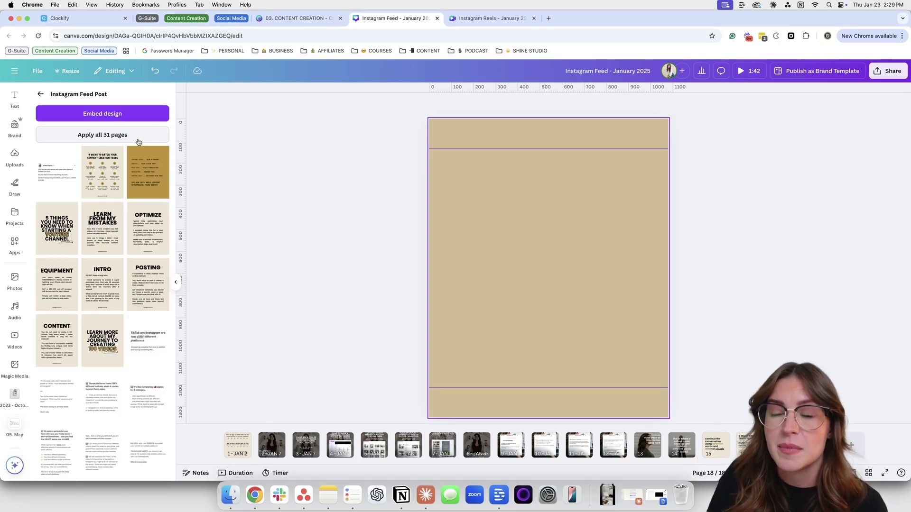
Fill page 18 with the 9 Ways to Batch post and add blank page 19
click(109, 190)
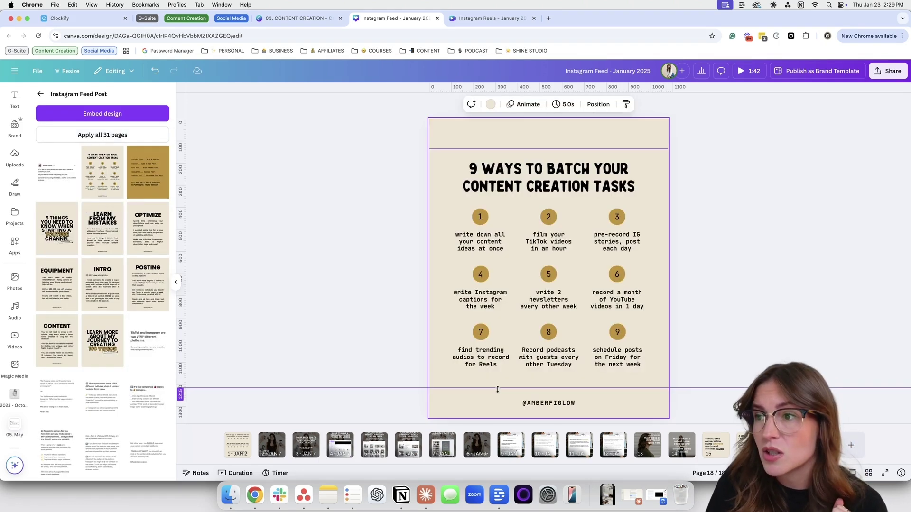
double_click(493, 242)
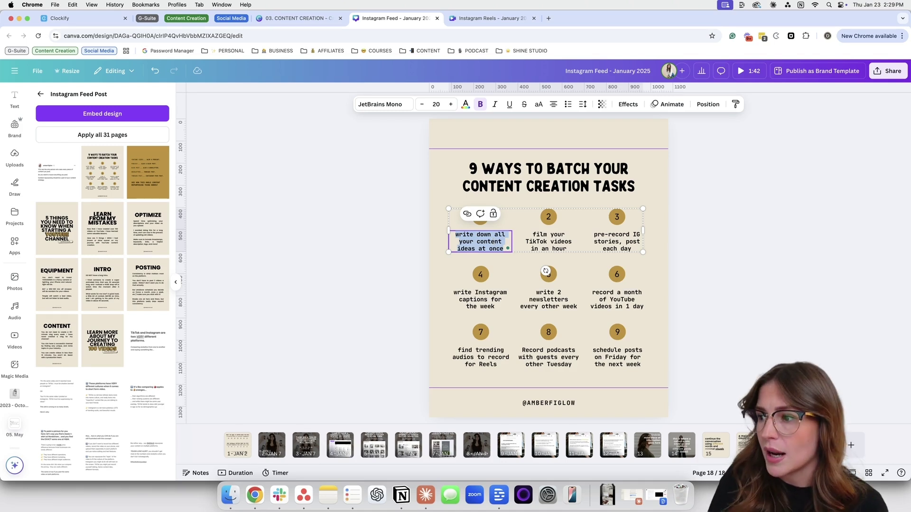
click(860, 449)
scroll(142, 190, down, 2)
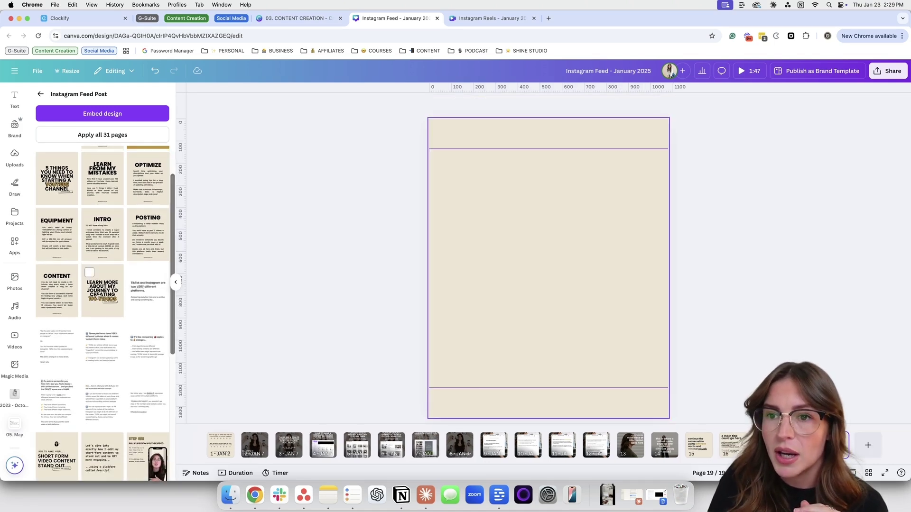
scroll(142, 187, up, 2)
Fill page 19 with the mustard repurposing post and make its background light tan
click(143, 187)
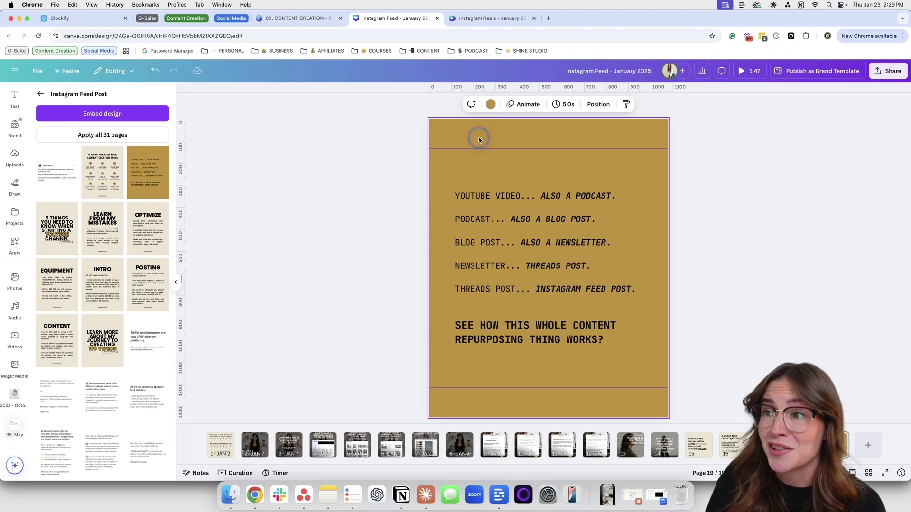
click(491, 104)
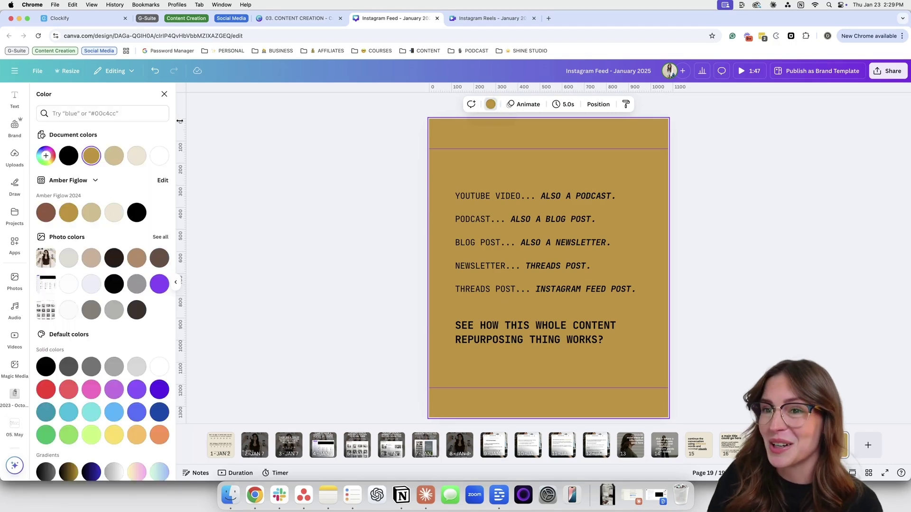
click(91, 214)
click(699, 295)
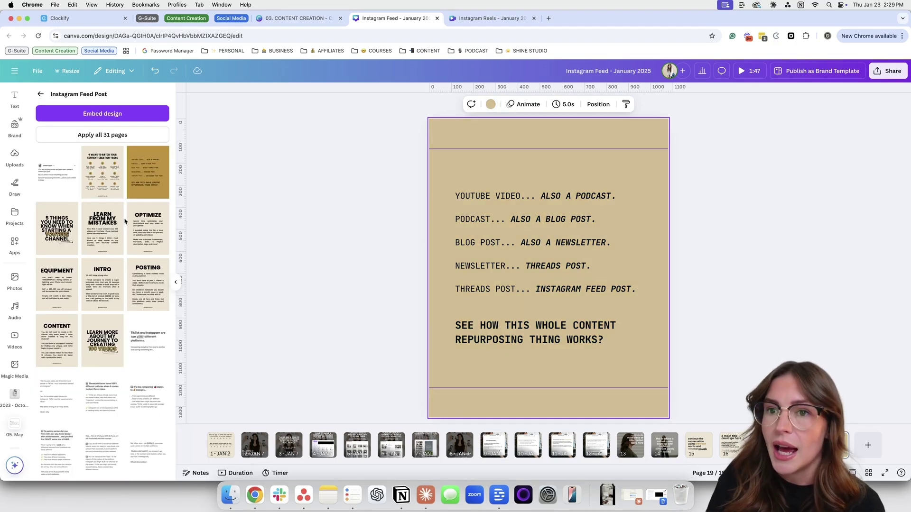
Try the dog card graphic from the Brand kit on the page, resize it, then delete it
click(14, 121)
click(14, 121)
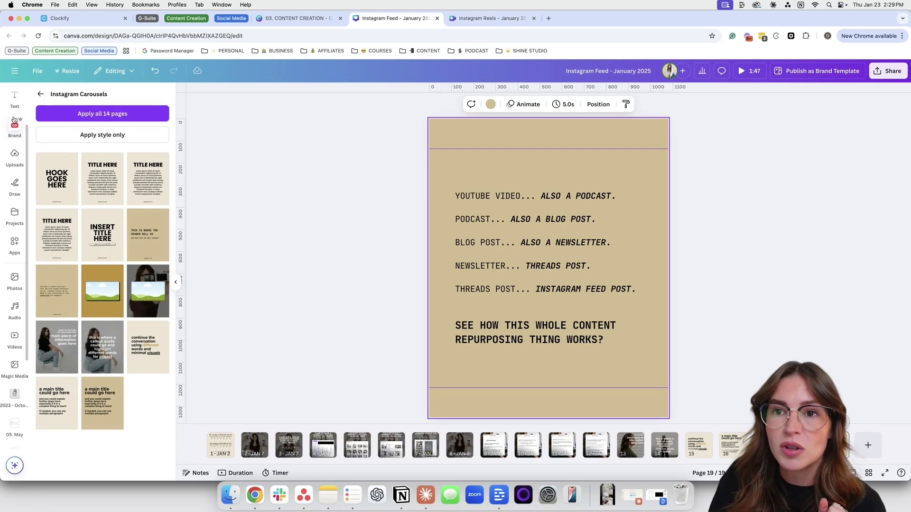
click(40, 94)
click(40, 94)
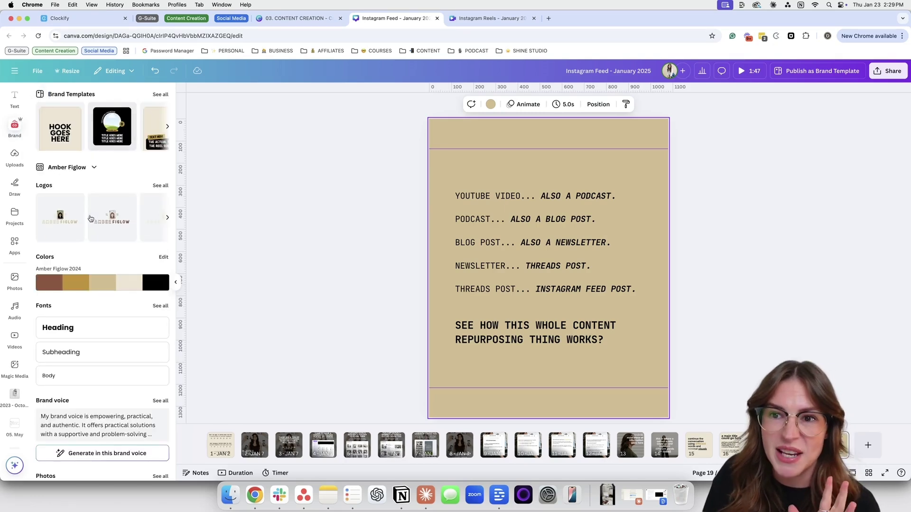
scroll(134, 238, down, 5)
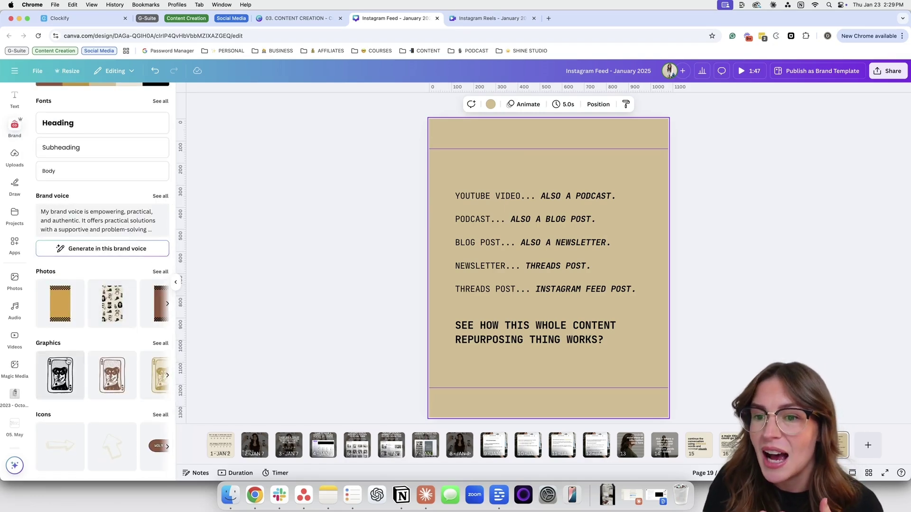
drag(68, 362, 551, 265)
drag(474, 167, 621, 364)
key(Delete)
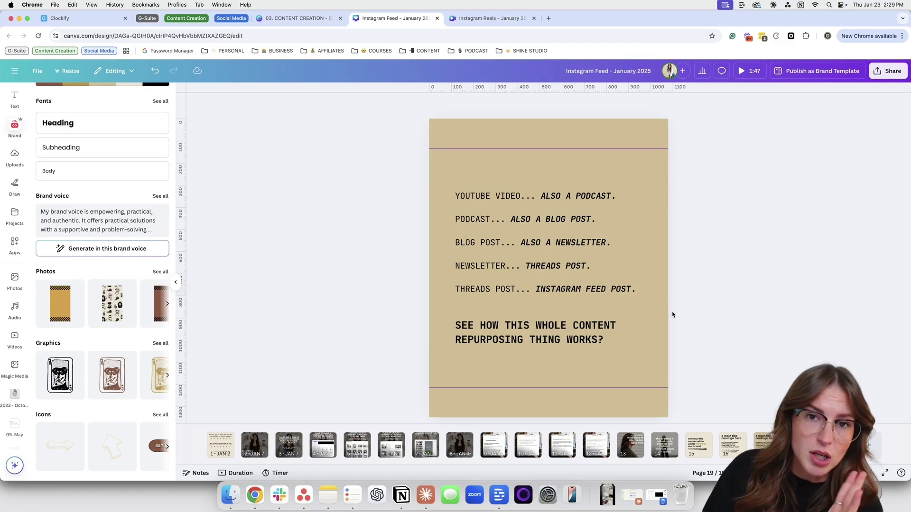
Switch to the Instagram Reels - January 2025 design
click(475, 20)
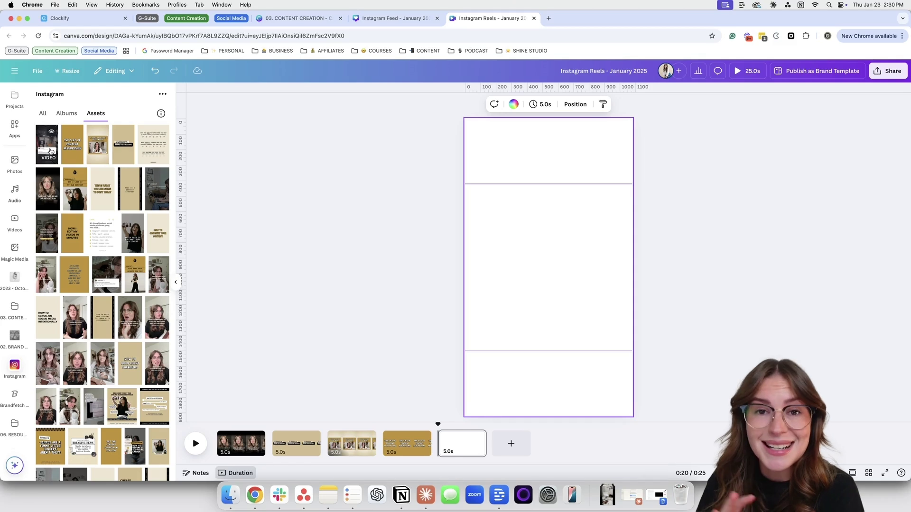
Place the imported Instagram studio video on reel page 5 and set it as the background
click(51, 151)
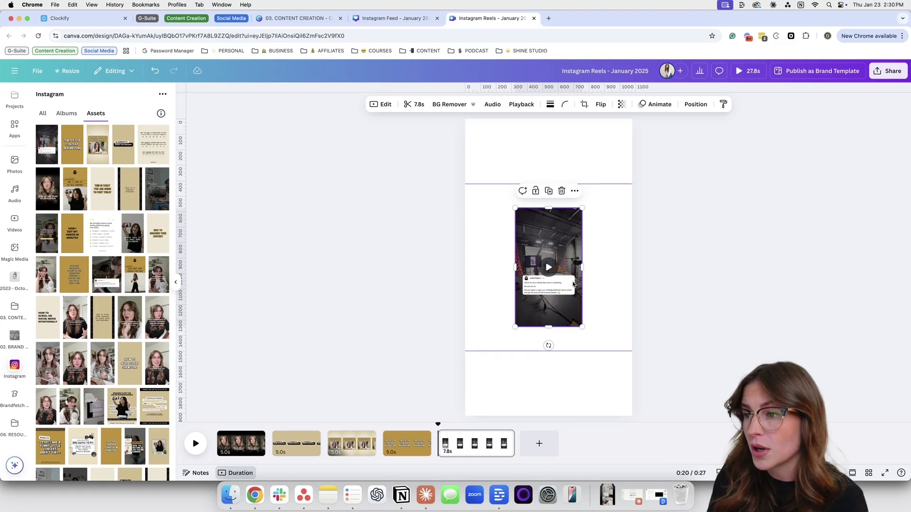
right_click(573, 284)
click(612, 417)
click(722, 346)
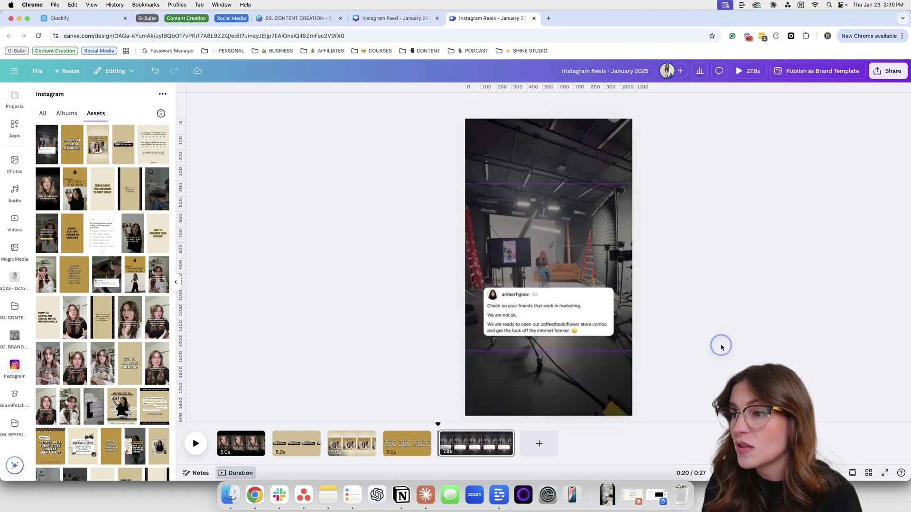